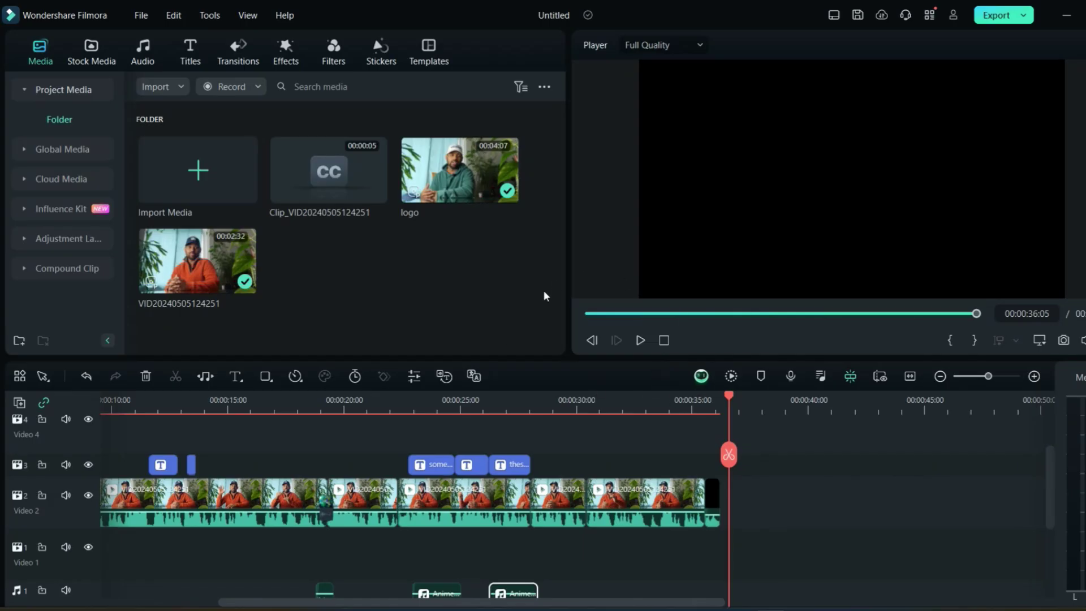
pyautogui.click(756, 404)
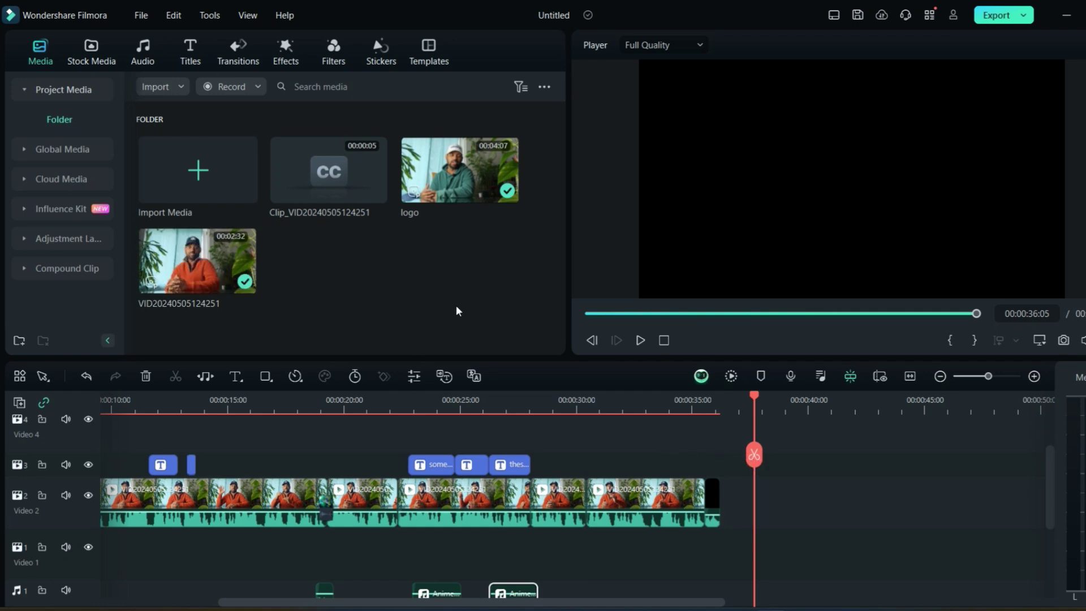
pyautogui.moveTo(218, 260); pyautogui.dragTo(813, 499)
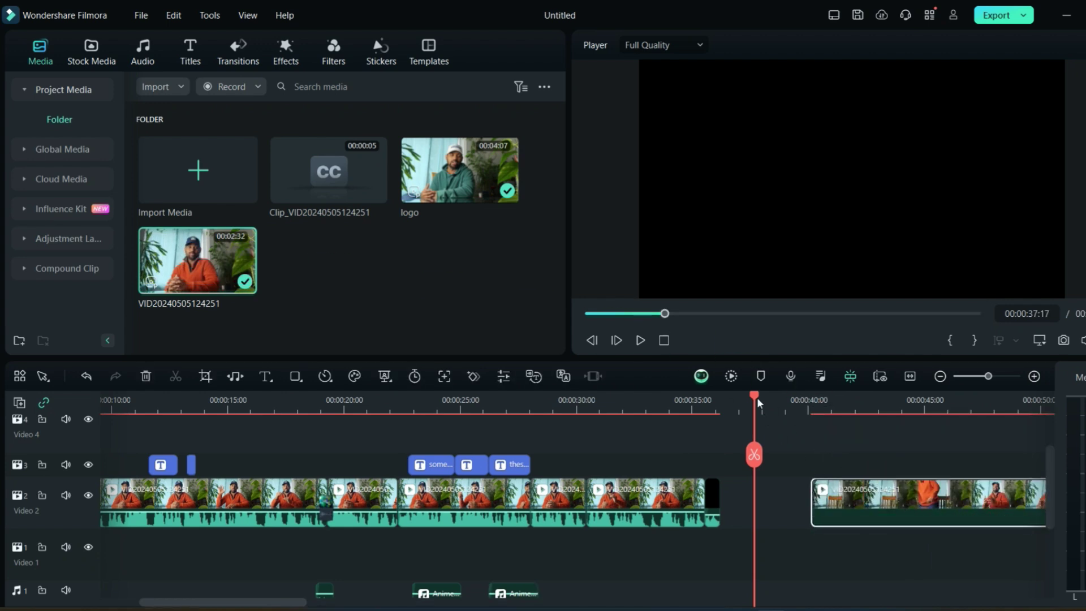
pyautogui.moveTo(757, 397); pyautogui.dragTo(991, 463)
pyautogui.click(940, 377)
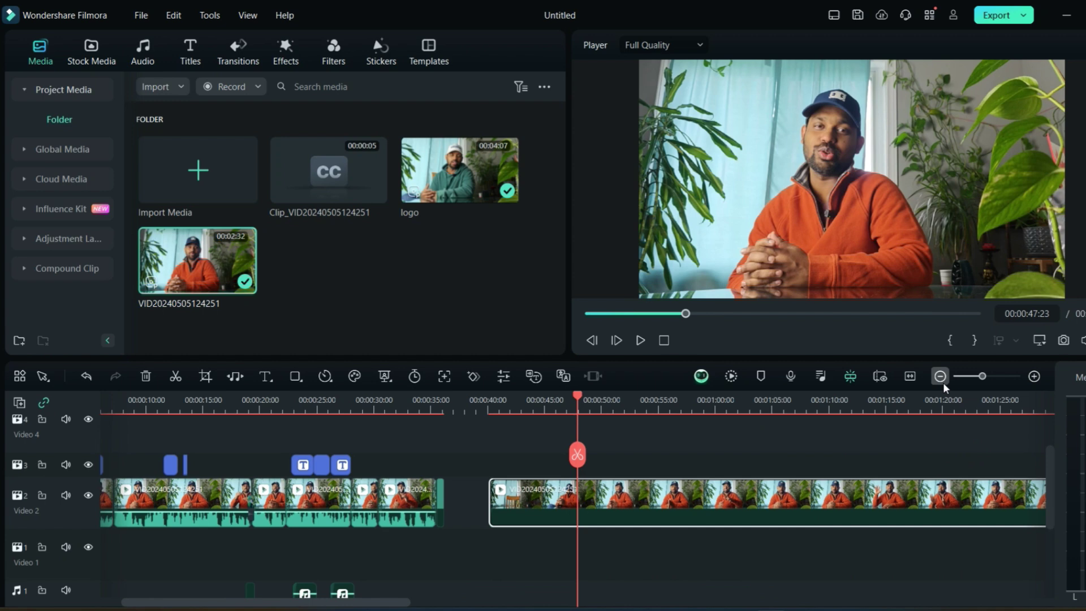
pyautogui.click(940, 376)
# Split and delete both ends, leaving only the roughly 0:40 to 1:04 excerpt.
pyautogui.click(367, 454)
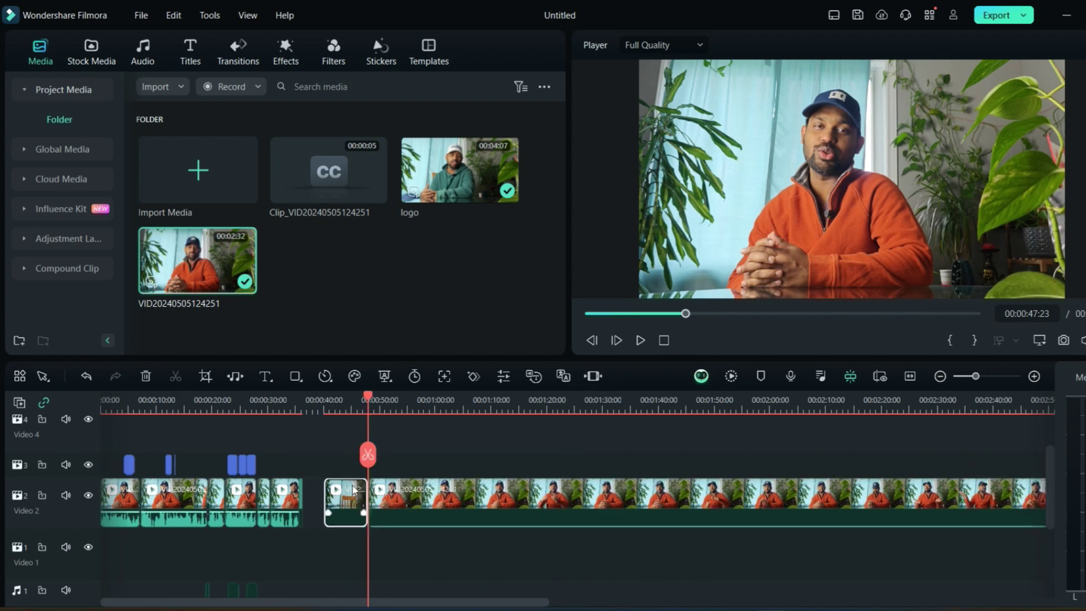
pyautogui.press('Delete')
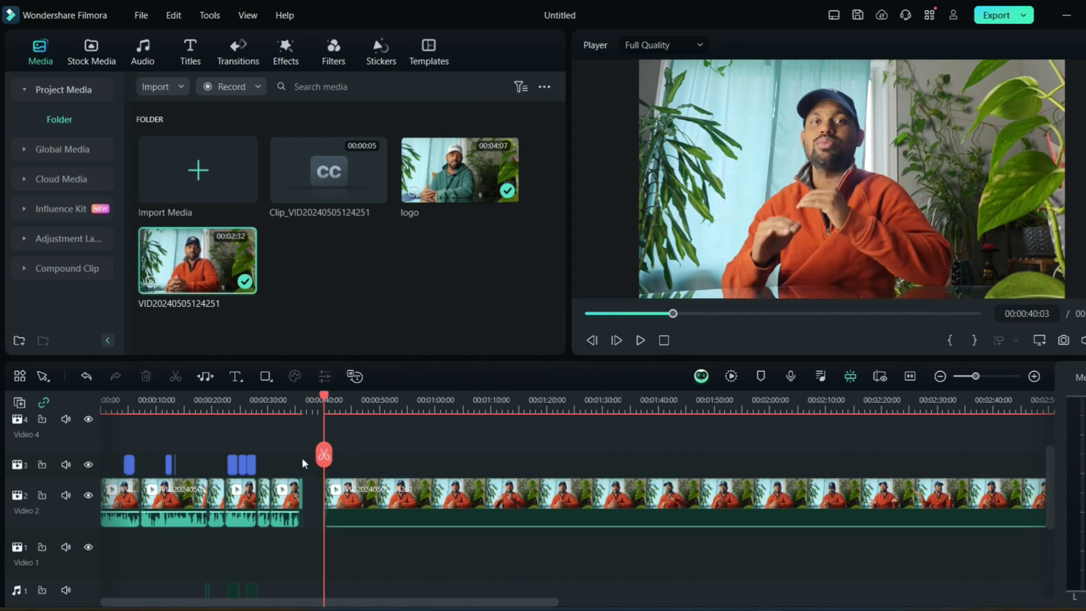
pyautogui.moveTo(317, 395); pyautogui.dragTo(459, 429)
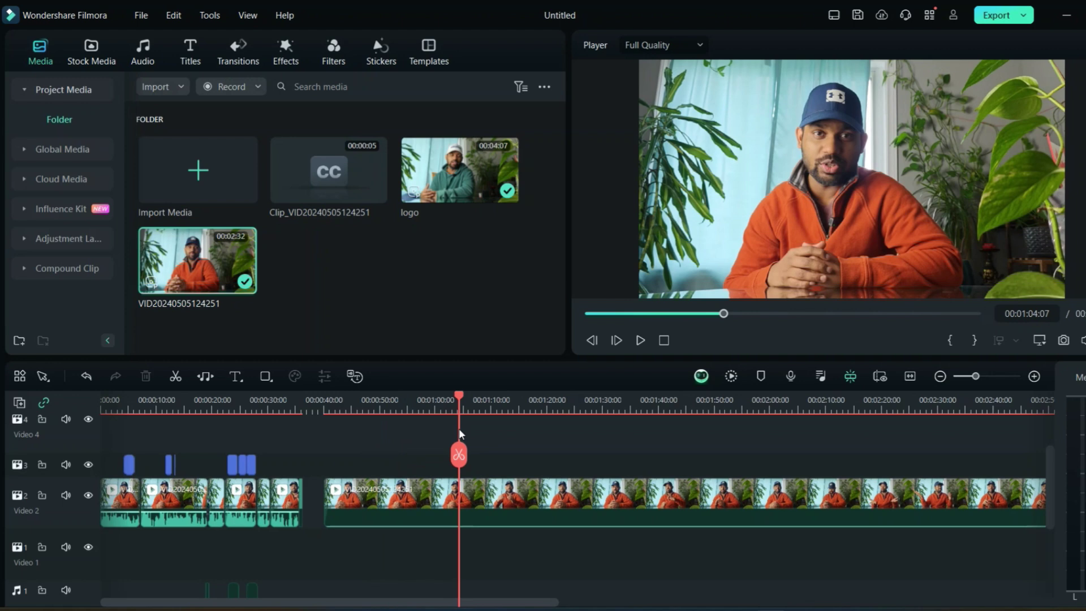
pyautogui.click(462, 459)
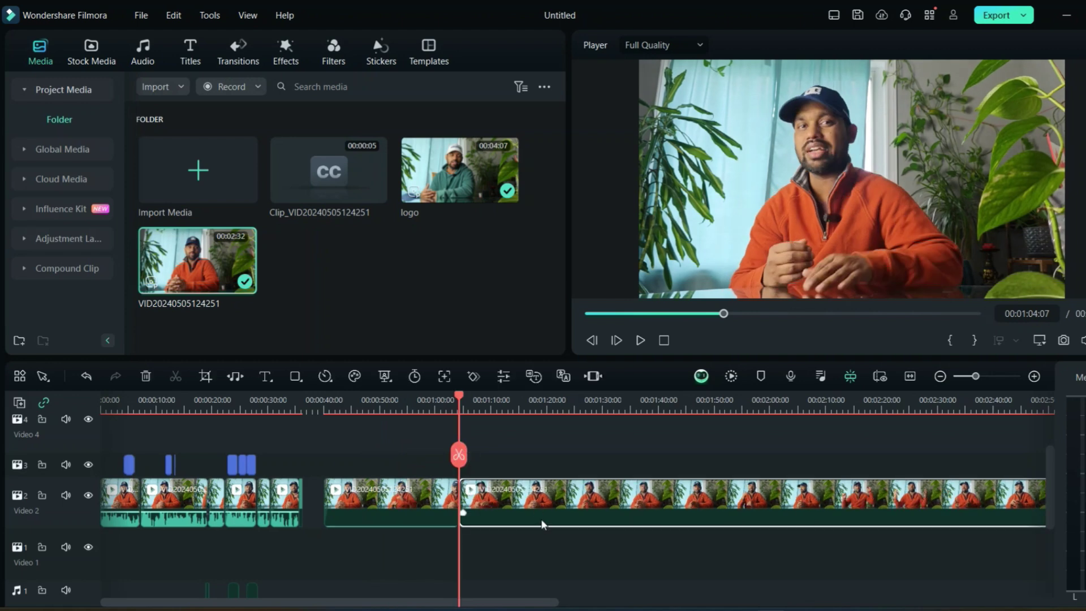
pyautogui.press('Delete')
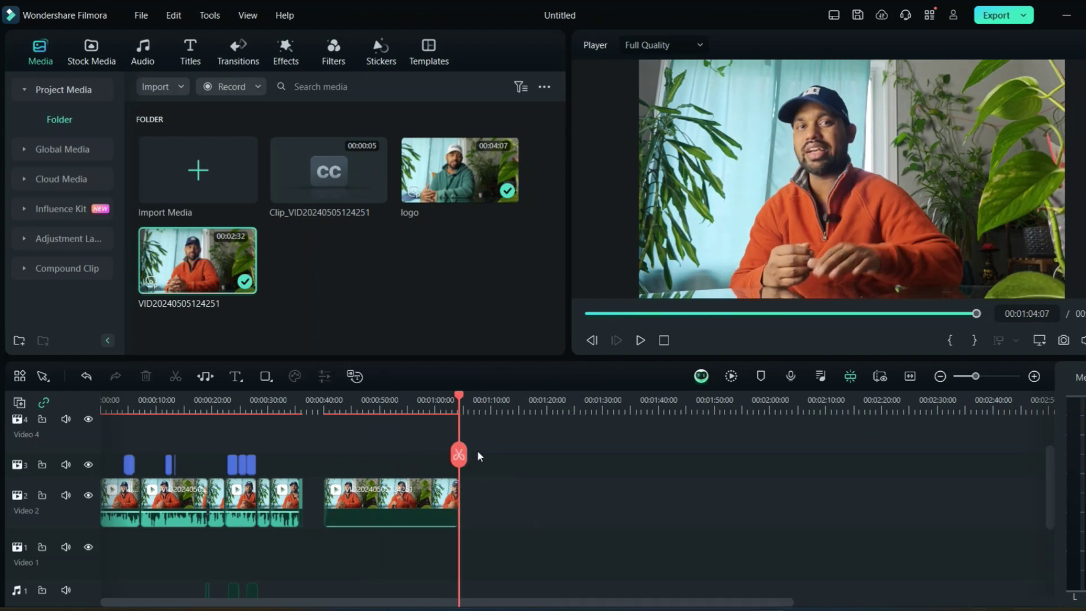
pyautogui.moveTo(452, 394); pyautogui.dragTo(393, 464)
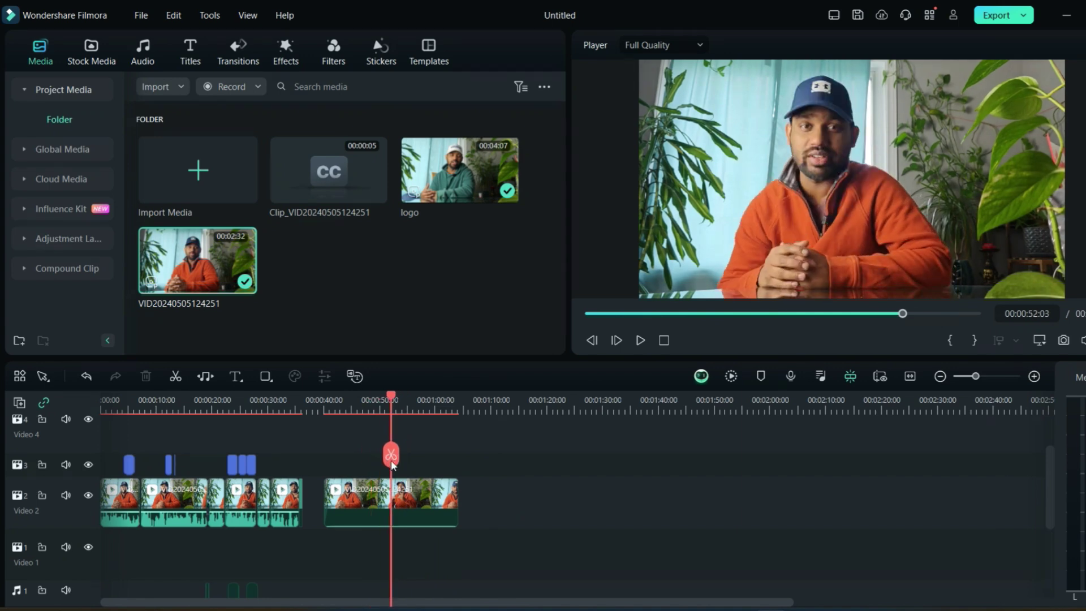
# Select the trimmed talking-head excerpt and scrub through it to review the cut.
pyautogui.click(408, 523)
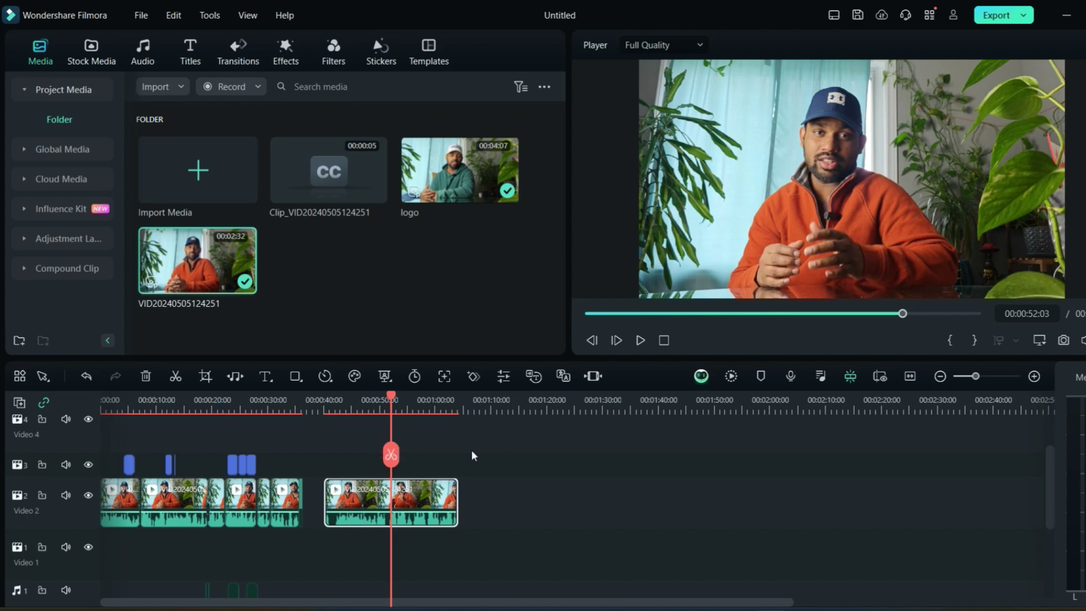
pyautogui.moveTo(395, 398); pyautogui.dragTo(327, 416)
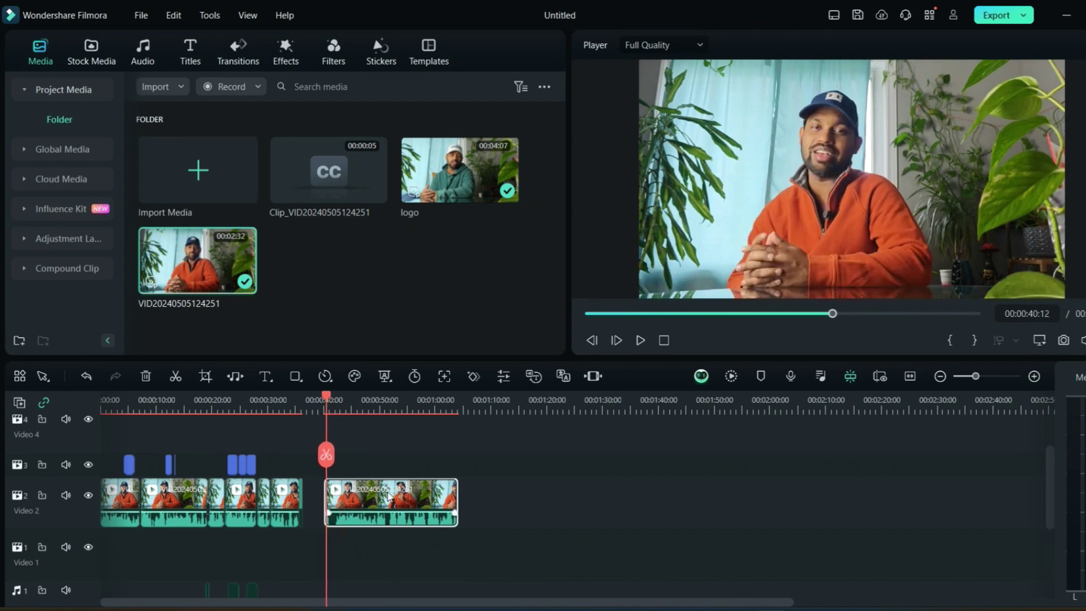
# Place the orange Minimal Lines And Shapes title from the Food pack above the second clip's start.
pyautogui.click(193, 56)
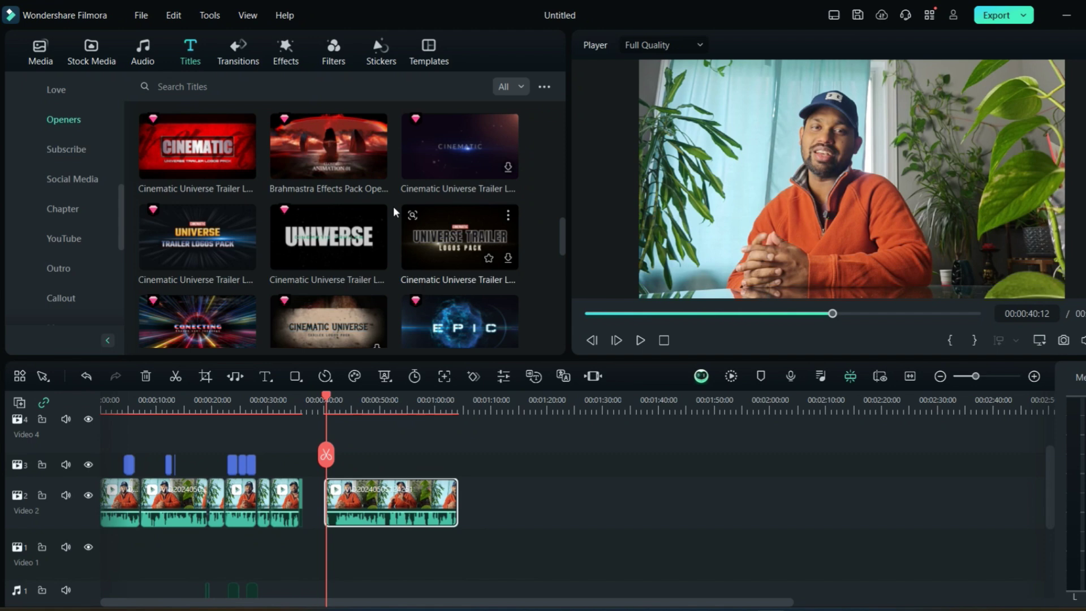
pyautogui.click(220, 88)
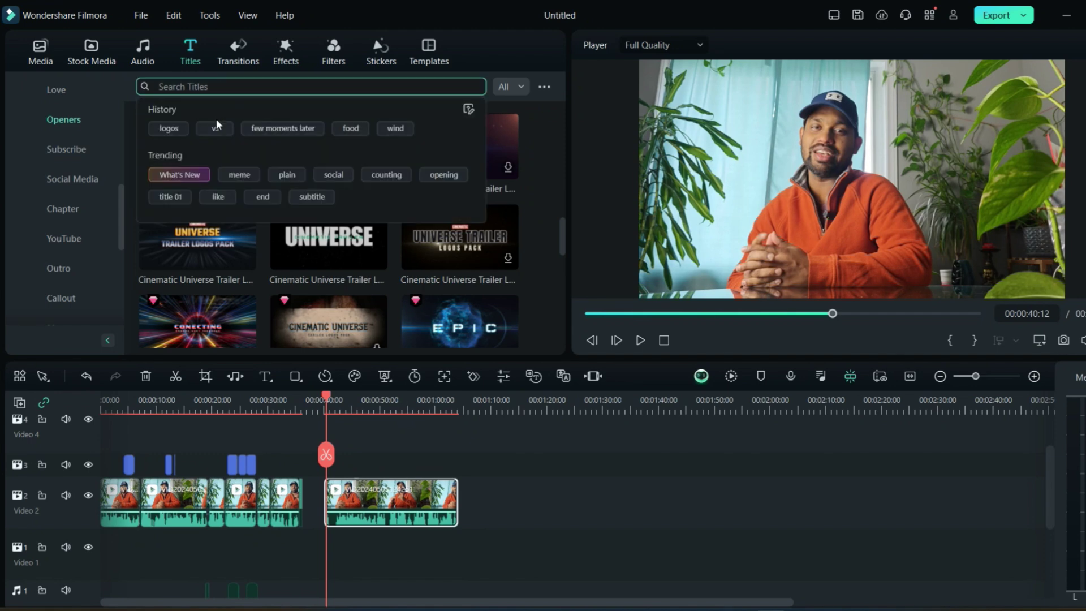
pyautogui.click(216, 127)
pyautogui.moveTo(66, 209); pyautogui.dragTo(335, 481)
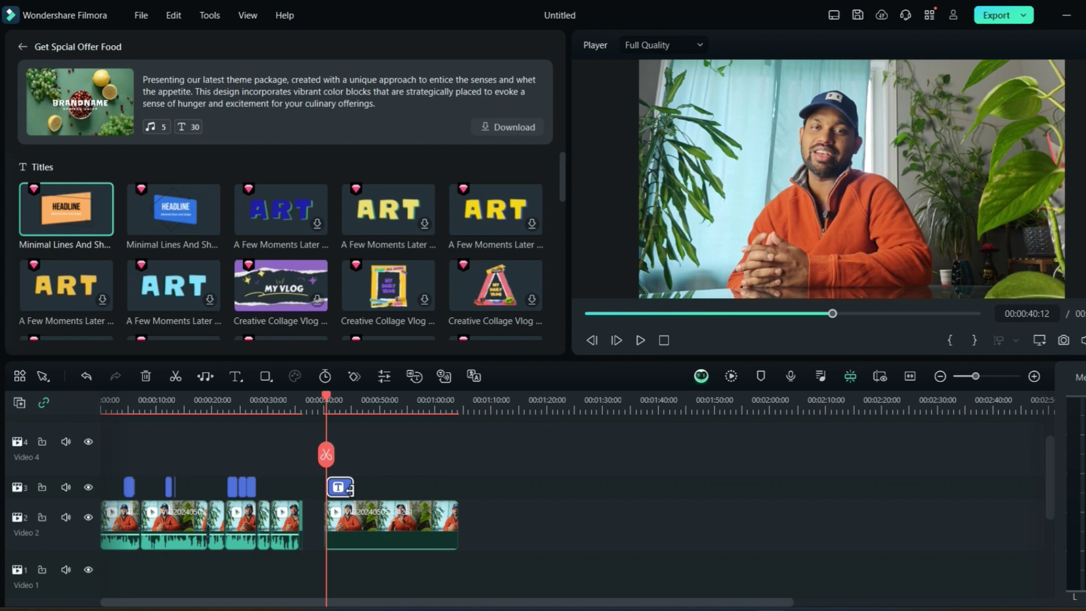
pyautogui.moveTo(326, 400); pyautogui.dragTo(381, 414)
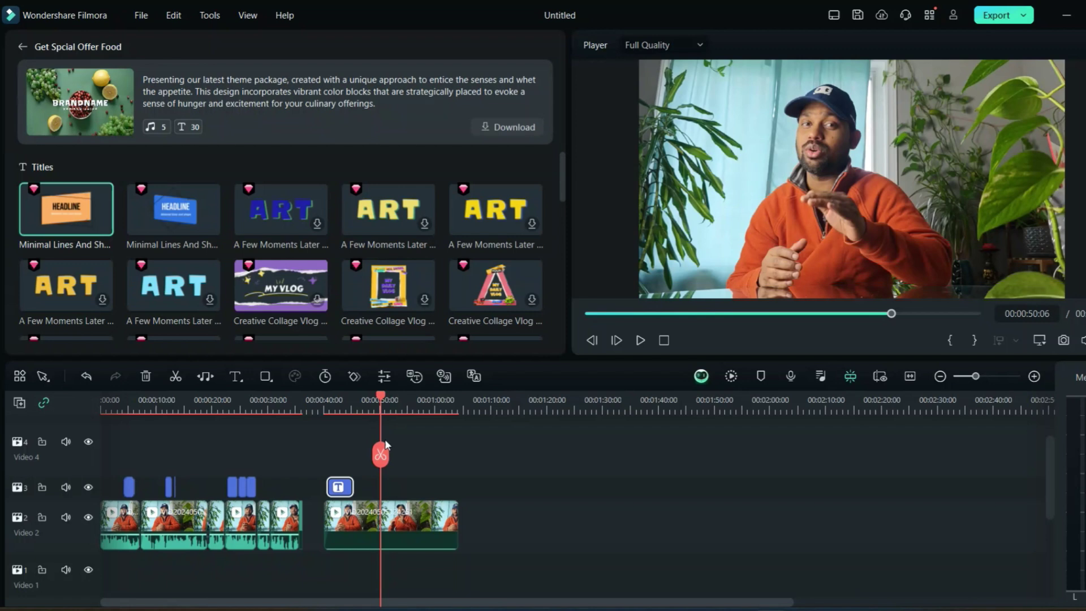
pyautogui.click(392, 523)
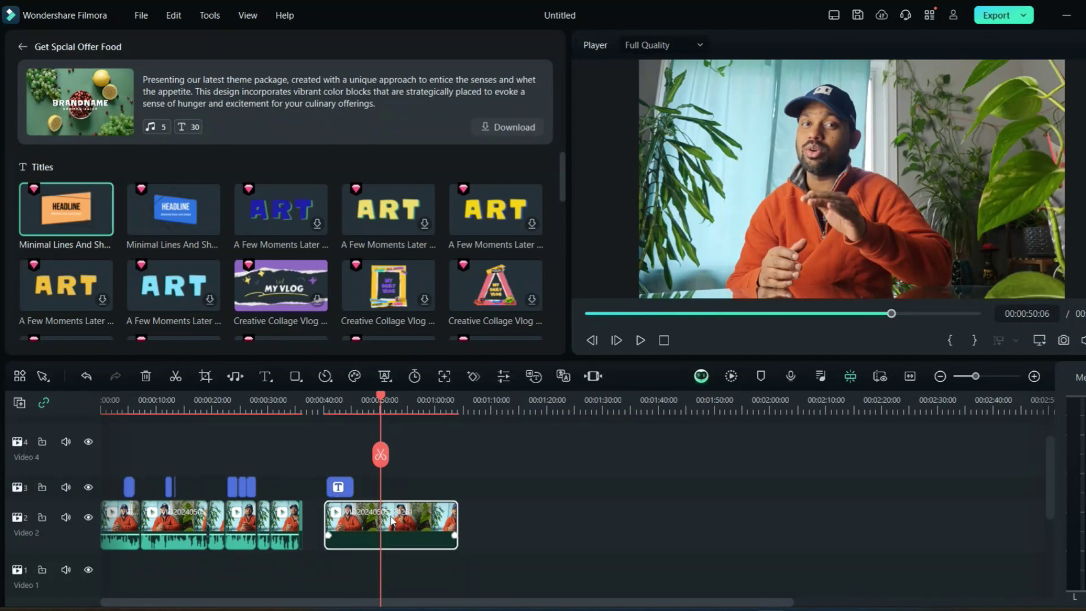
pyautogui.moveTo(383, 417); pyautogui.dragTo(458, 443)
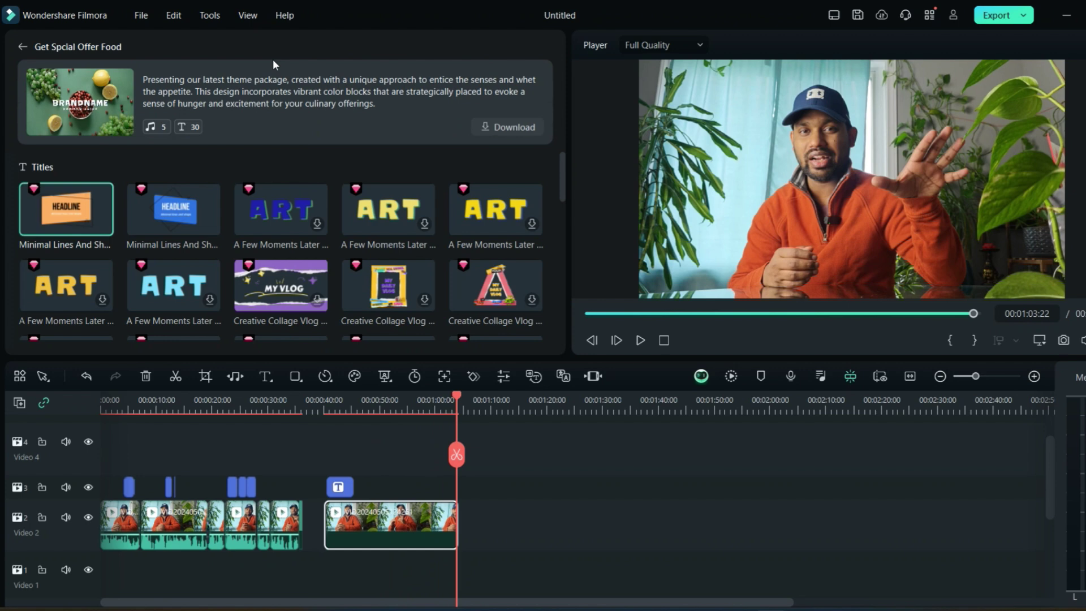
# Search titles for 'end screen' and add Social Endscreen Title 05 after the last clip.
pyautogui.click(21, 48)
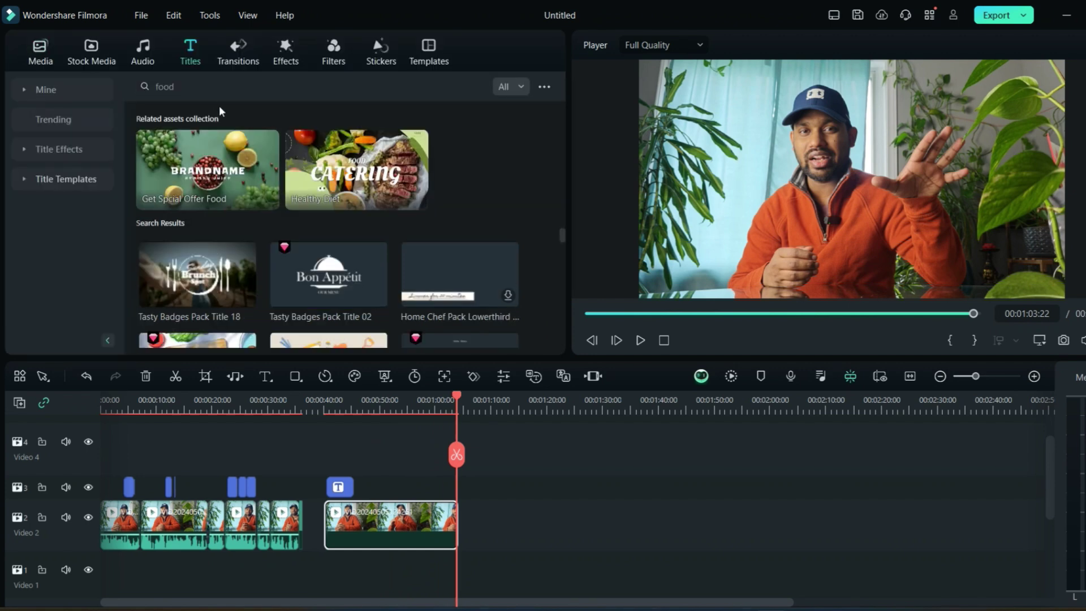
pyautogui.click(218, 87)
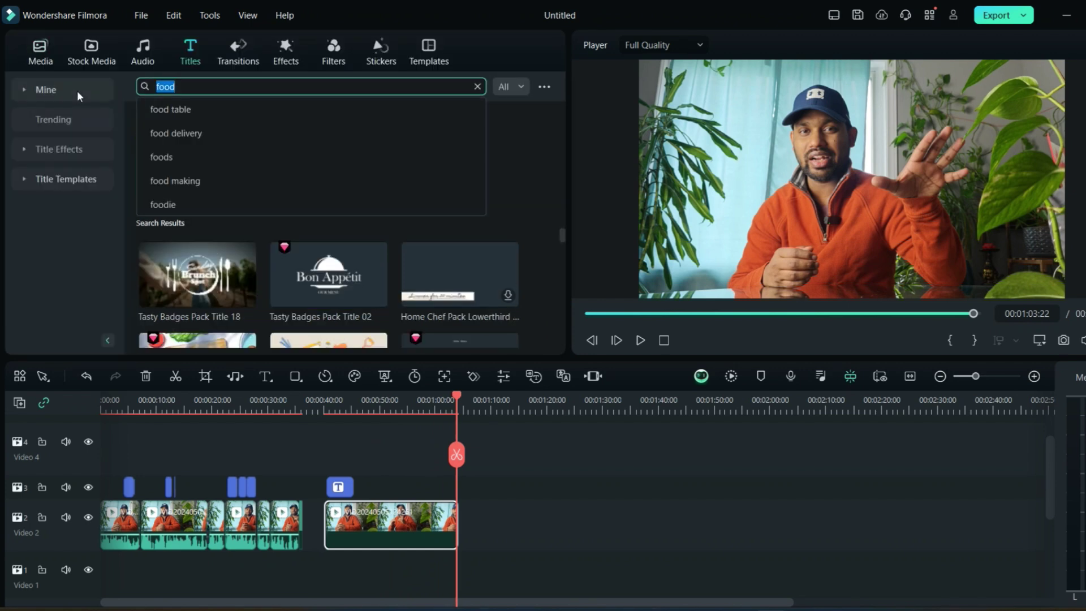
pyautogui.write('end sc')
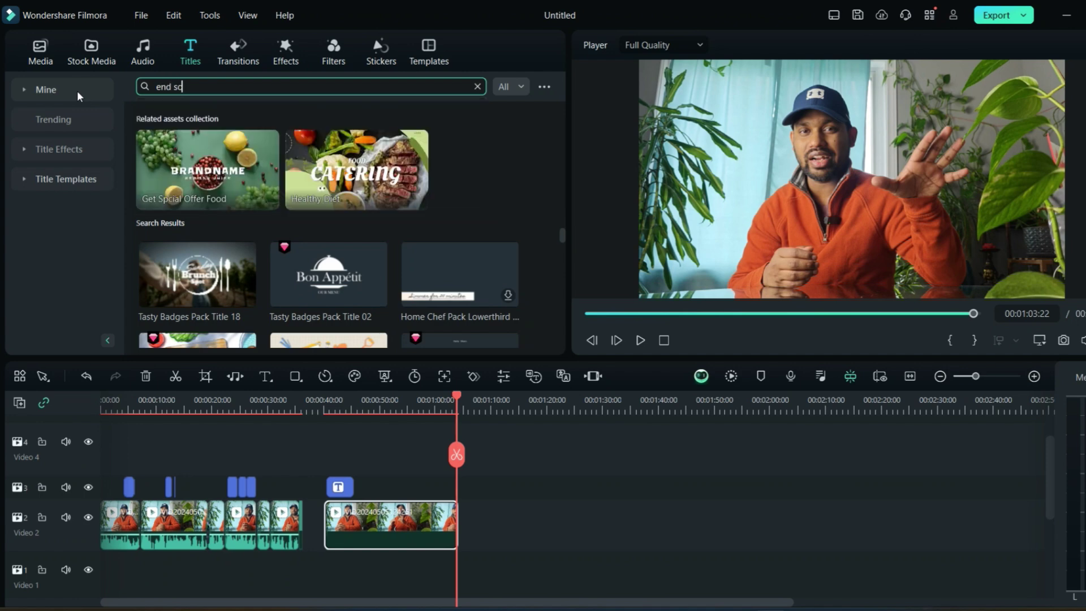
pyautogui.write('ree')
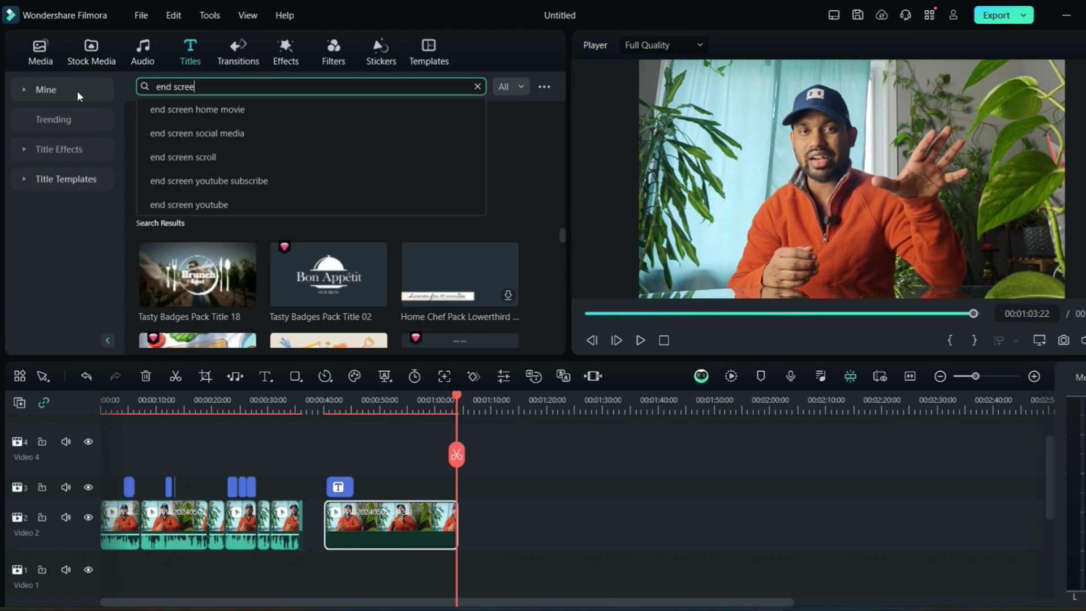
pyautogui.write('n')
pyautogui.press('Return')
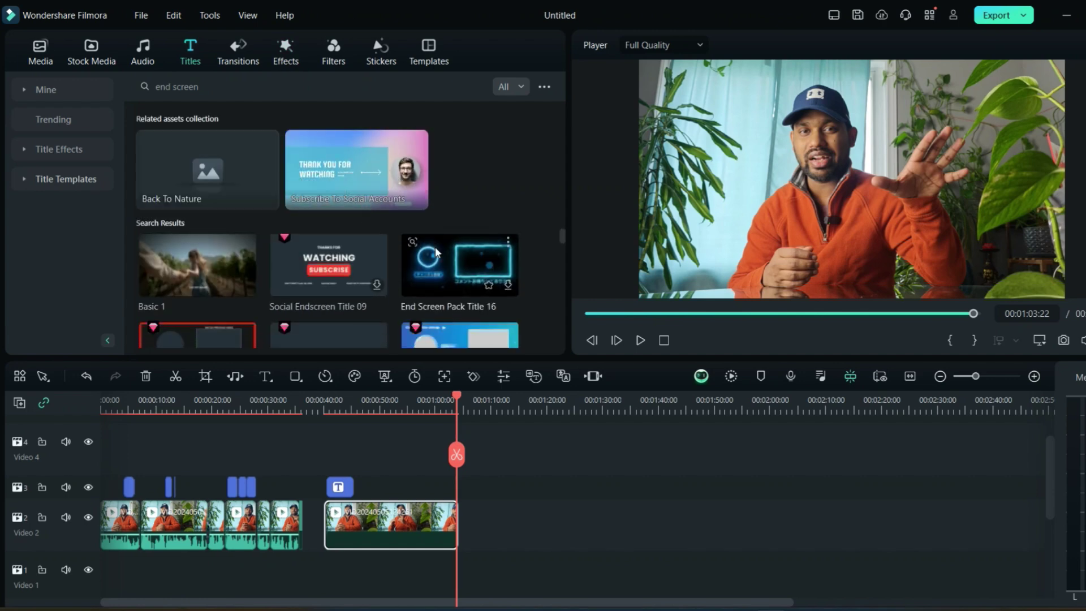
pyautogui.scroll(-4, 435, 247)
pyautogui.scroll(4, 286, 225)
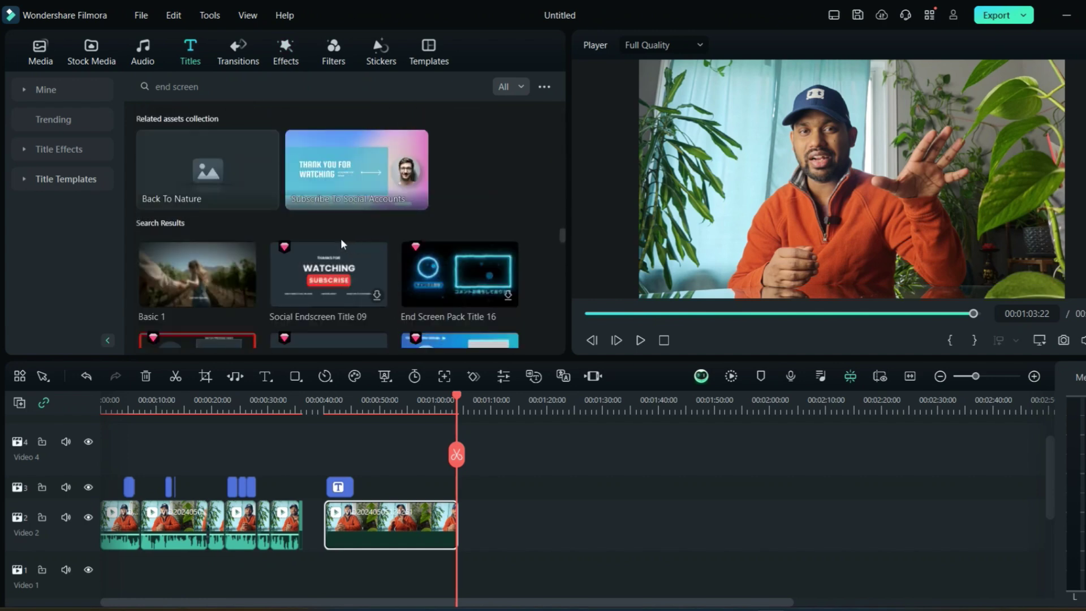
pyautogui.scroll(-4, 423, 291)
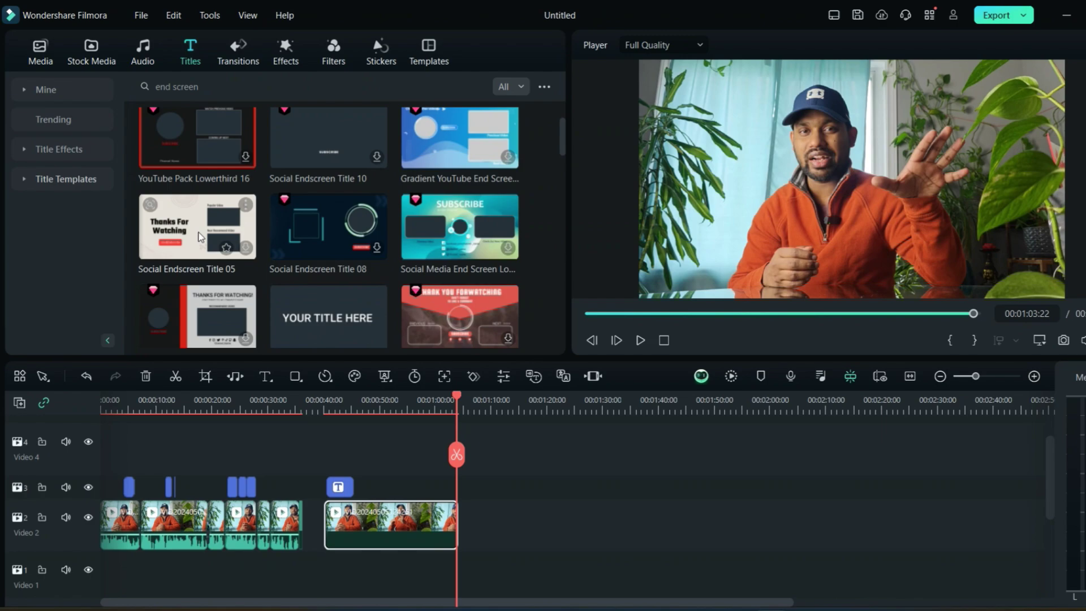
pyautogui.moveTo(198, 227); pyautogui.dragTo(470, 529)
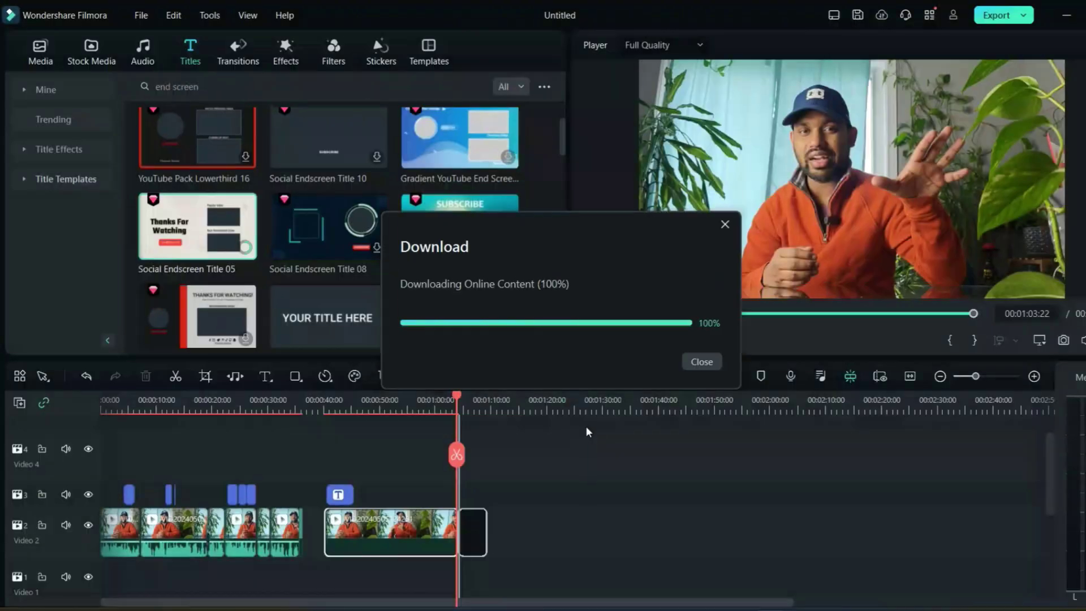
pyautogui.moveTo(457, 398); pyautogui.dragTo(466, 401)
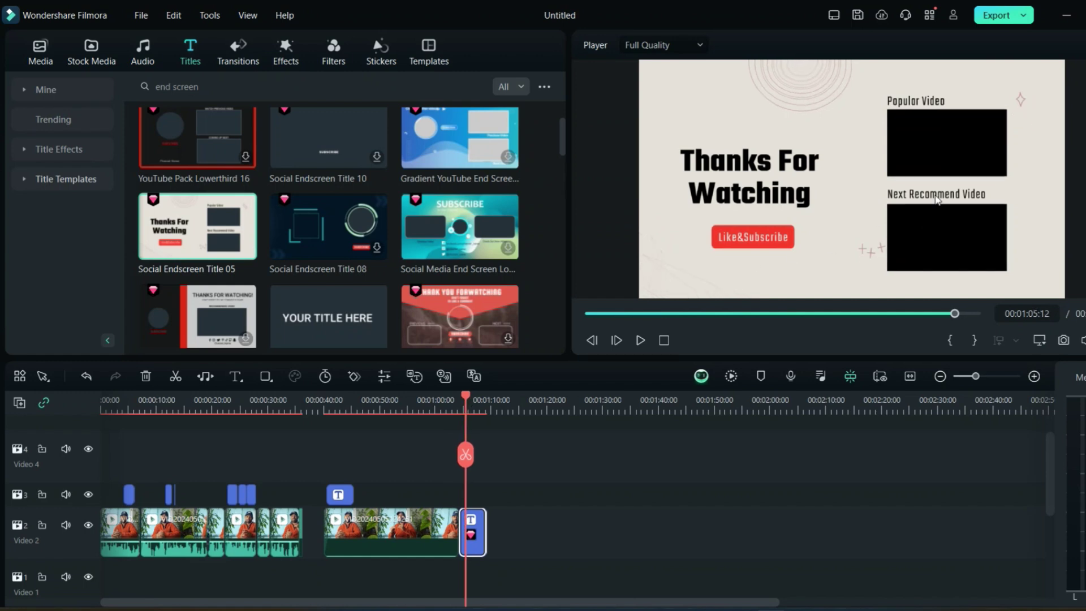
# Split the second talking-head clip twice with Ctrl+B, cutting it into three pieces.
pyautogui.click(376, 399)
pyautogui.hotkey('ctrl', 'b')
pyautogui.moveTo(375, 400); pyautogui.dragTo(414, 416)
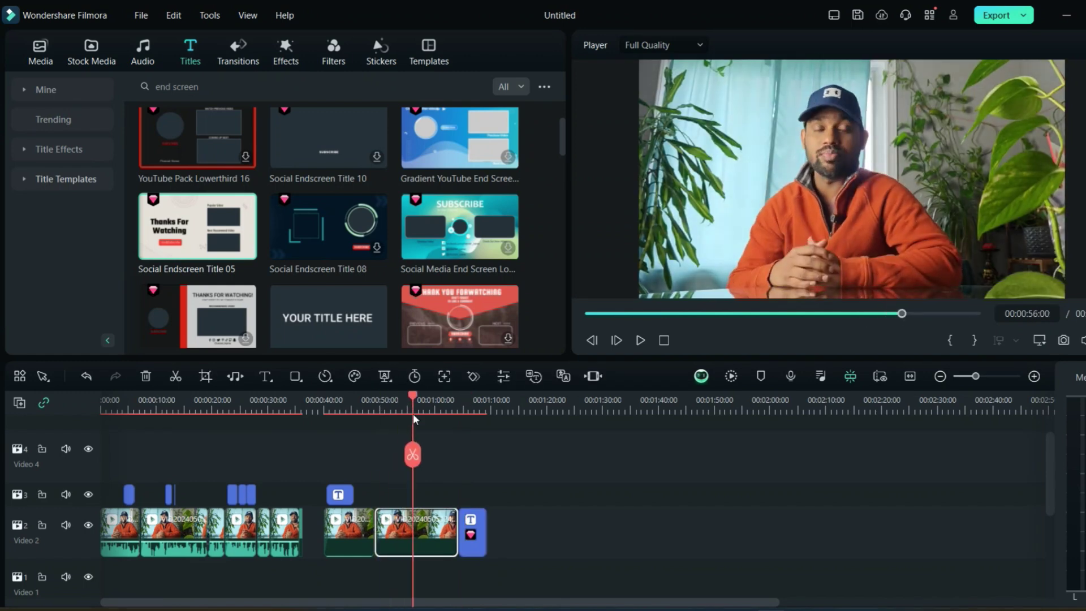
pyautogui.hotkey('ctrl', 'b')
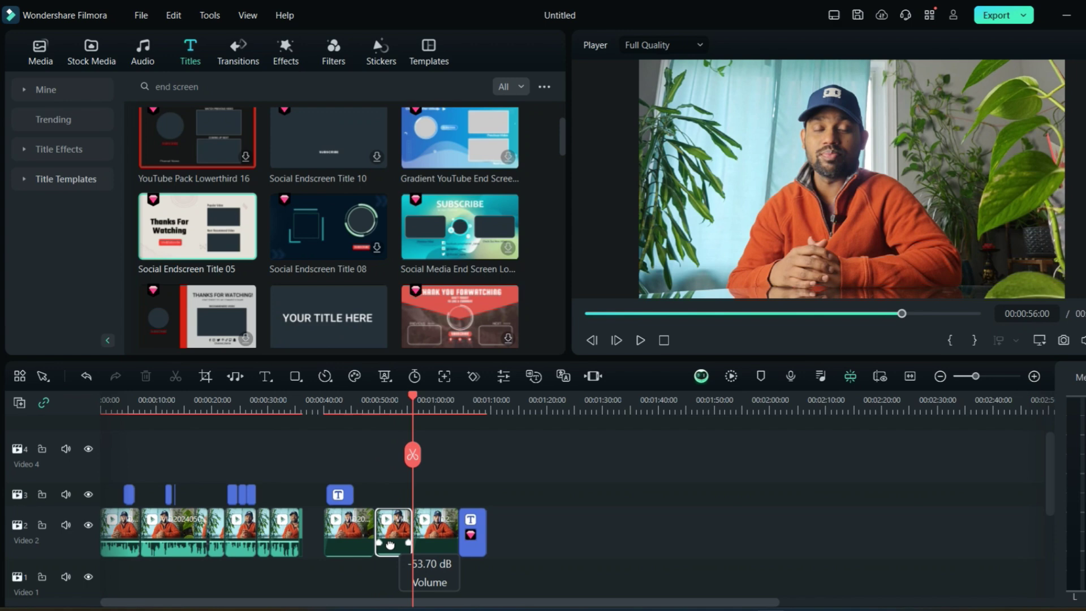
pyautogui.moveTo(413, 398); pyautogui.dragTo(384, 418)
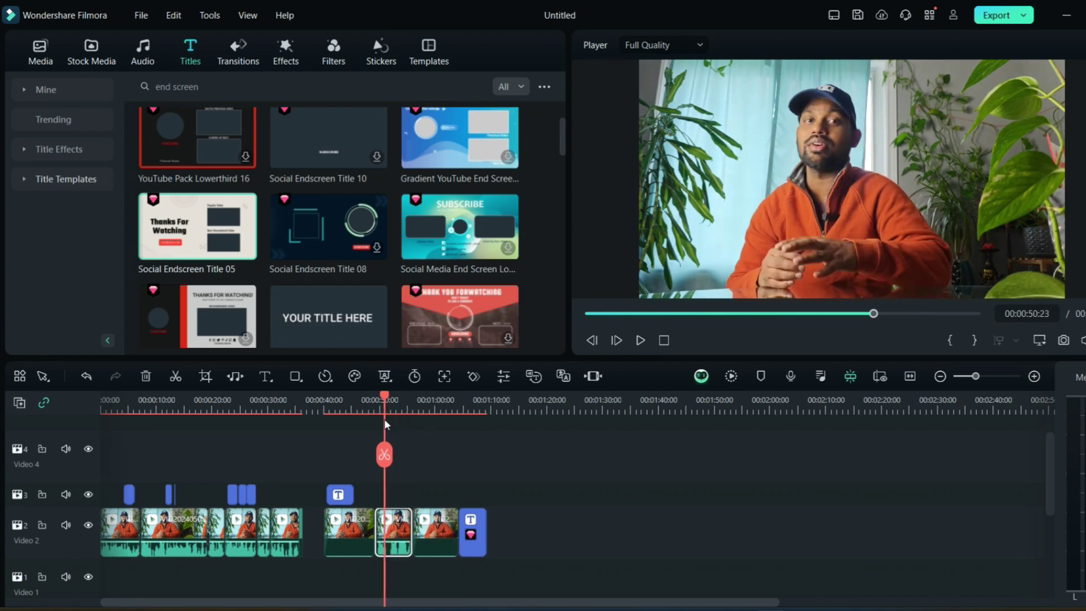
# Run Speech-to-Text on the talking-head clip with Clip selection and Titles output.
pyautogui.rightClick(398, 536)
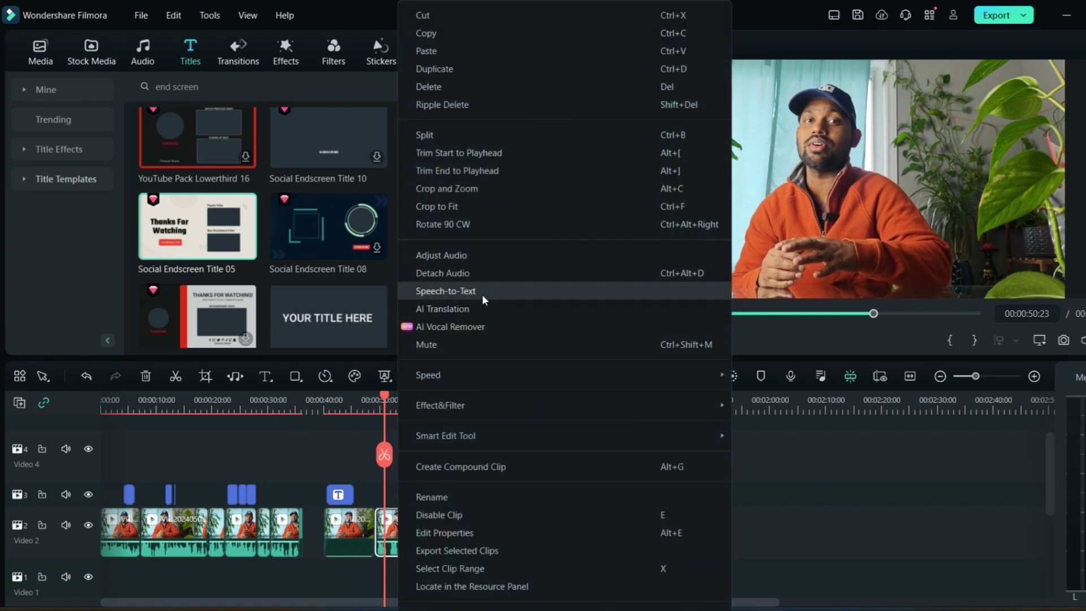
pyautogui.click(482, 294)
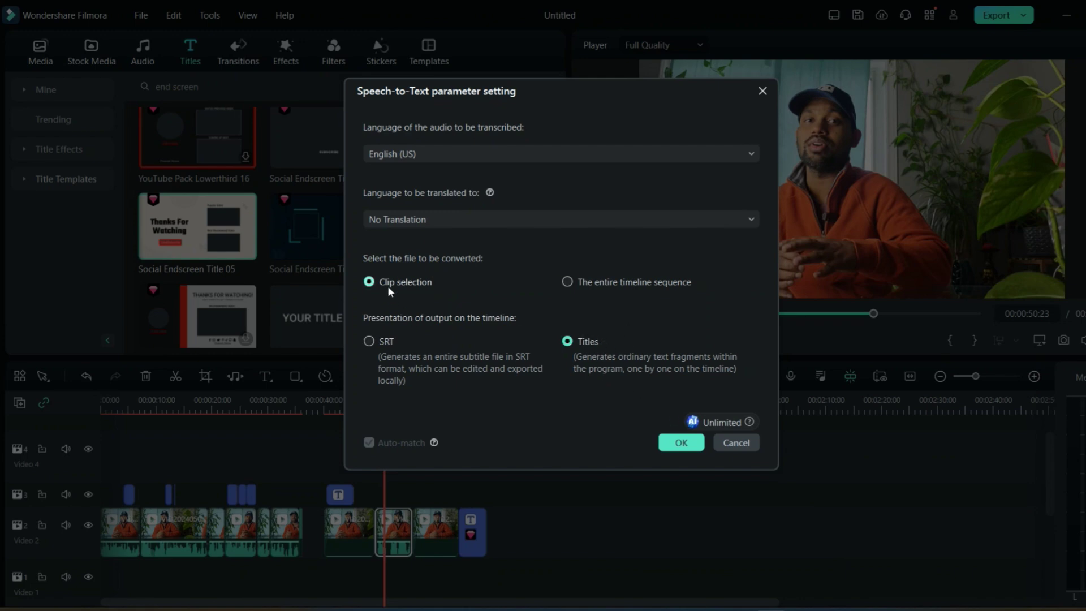
pyautogui.click(566, 283)
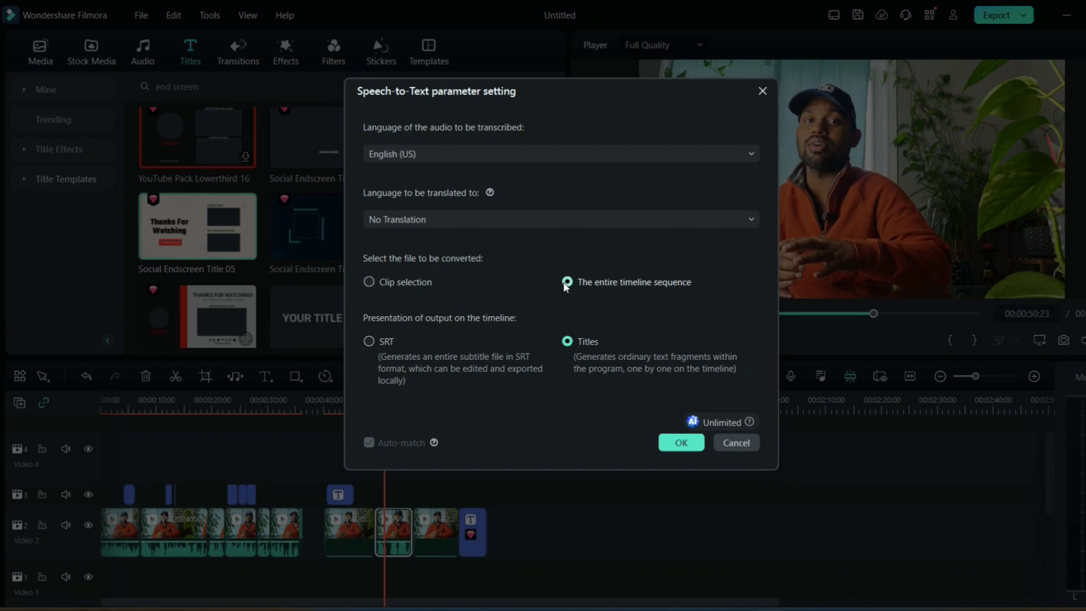
pyautogui.click(369, 282)
pyautogui.click(679, 443)
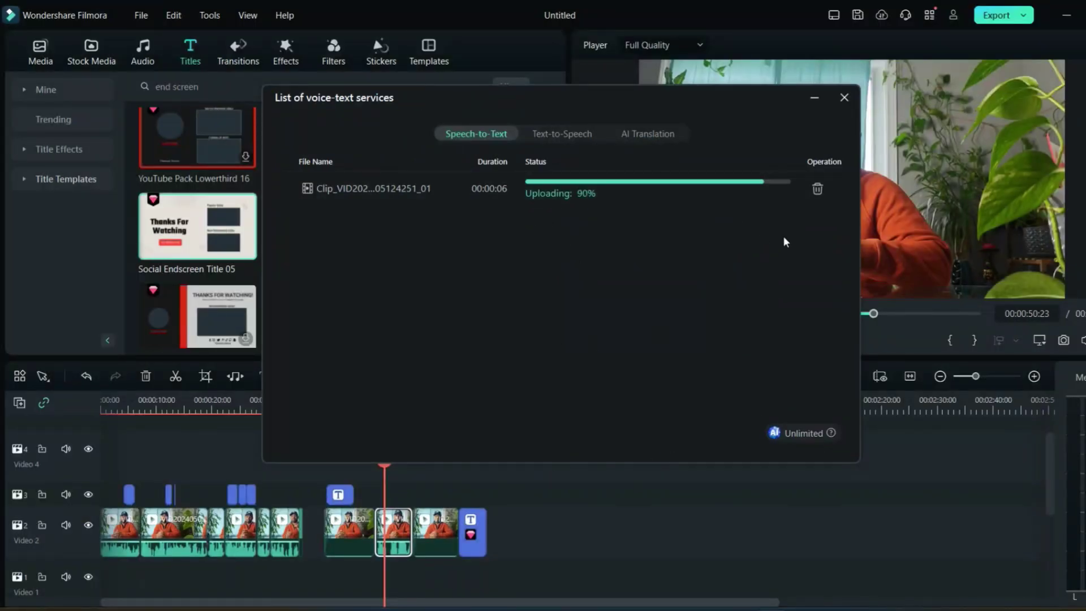
# Move the caption to the top of the frame and make its text bold.
pyautogui.click(844, 98)
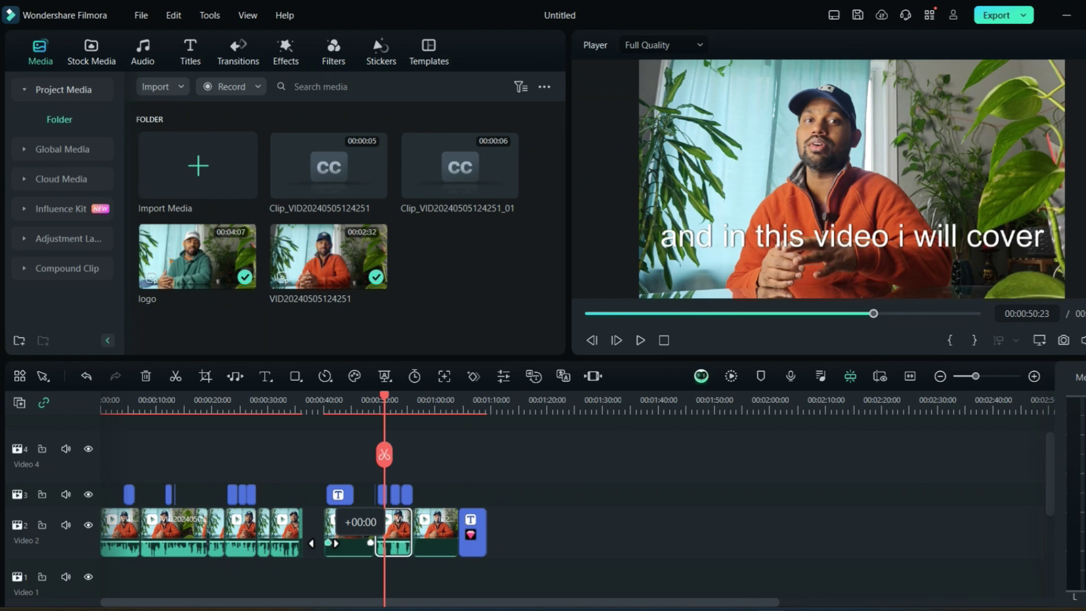
pyautogui.moveTo(907, 244); pyautogui.dragTo(832, 102)
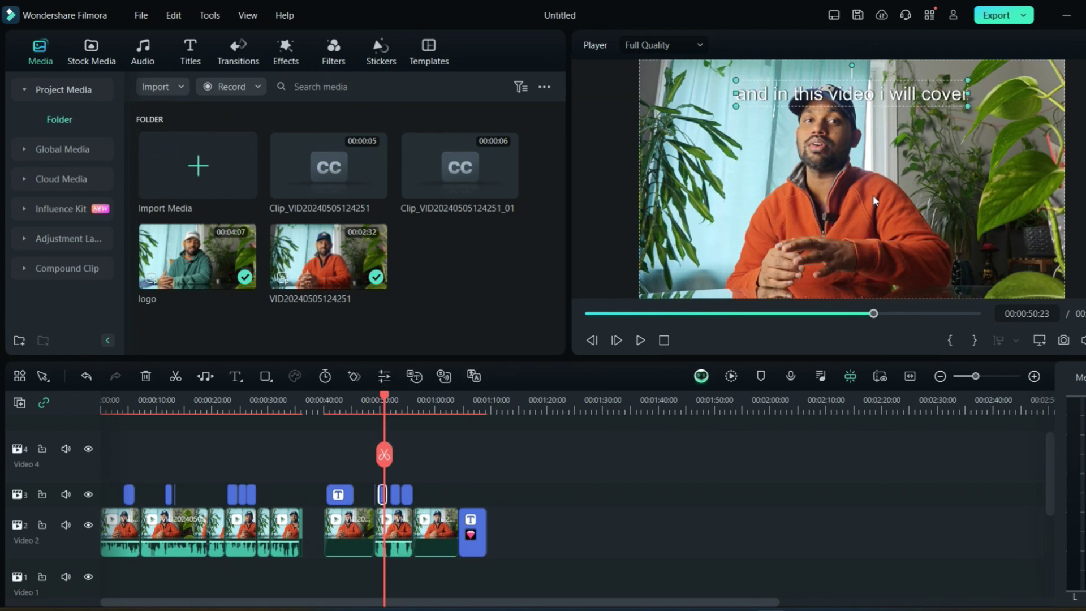
pyautogui.doubleClick(875, 89)
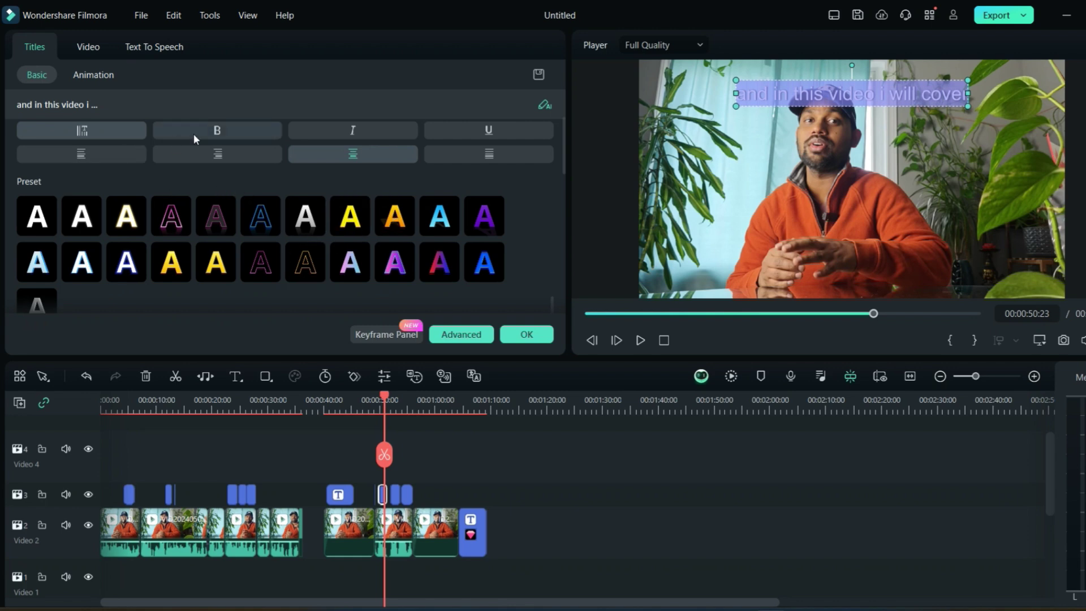
pyautogui.click(217, 133)
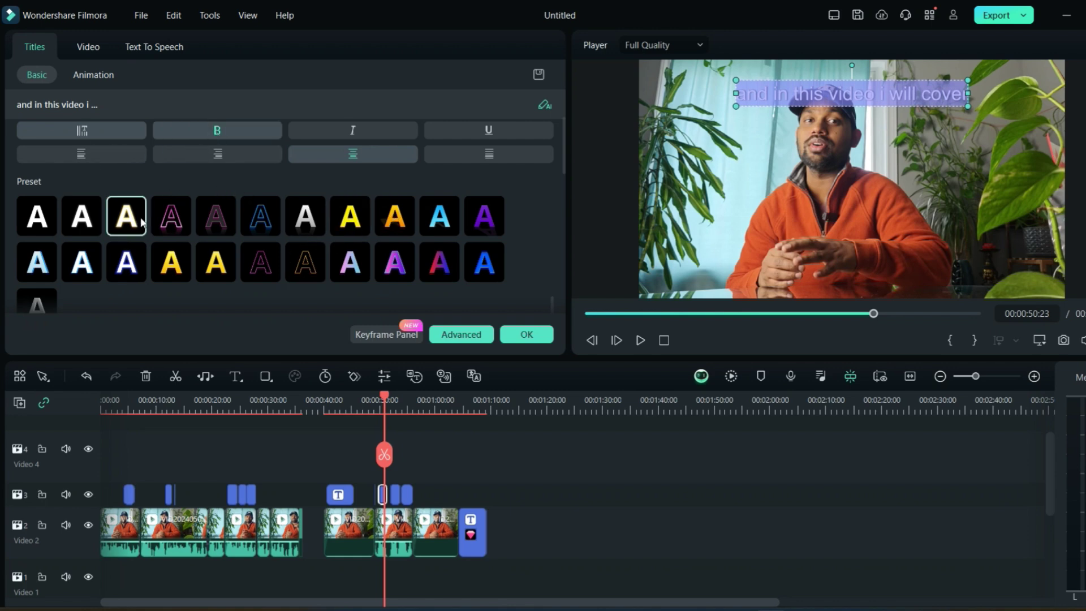
# Apply the Boom! animation from Preset Motions (Legacy) to the caption title.
pyautogui.click(100, 46)
pyautogui.click(100, 75)
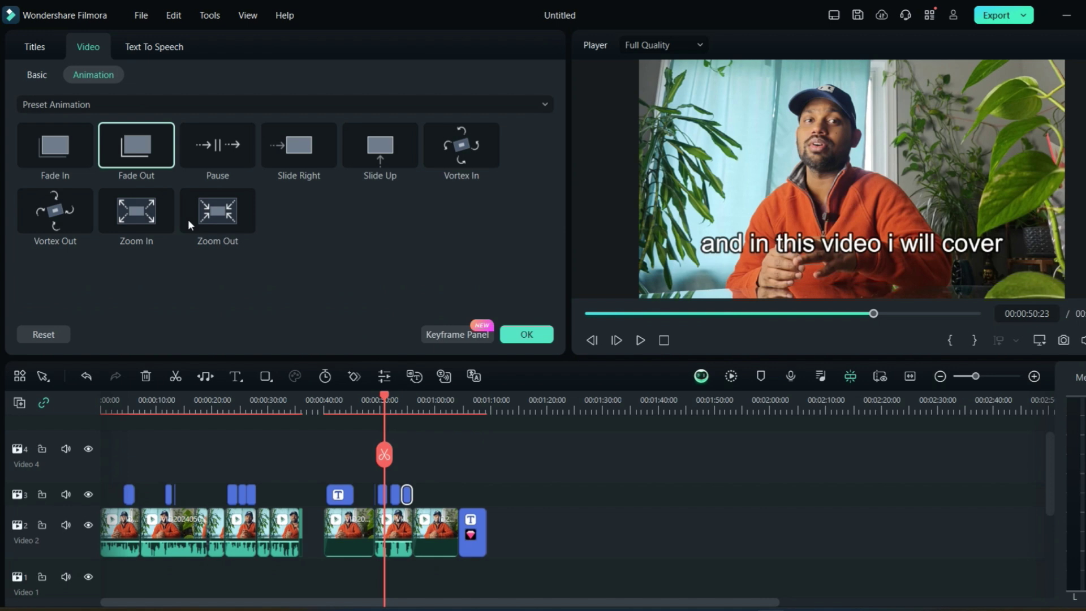
pyautogui.click(94, 104)
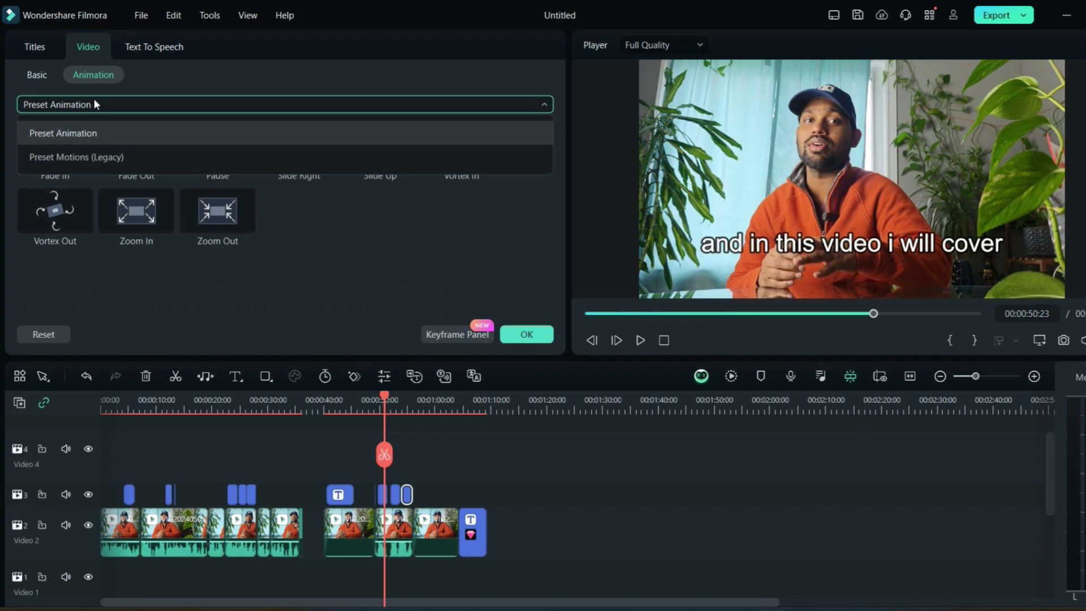
pyautogui.click(87, 156)
pyautogui.click(140, 151)
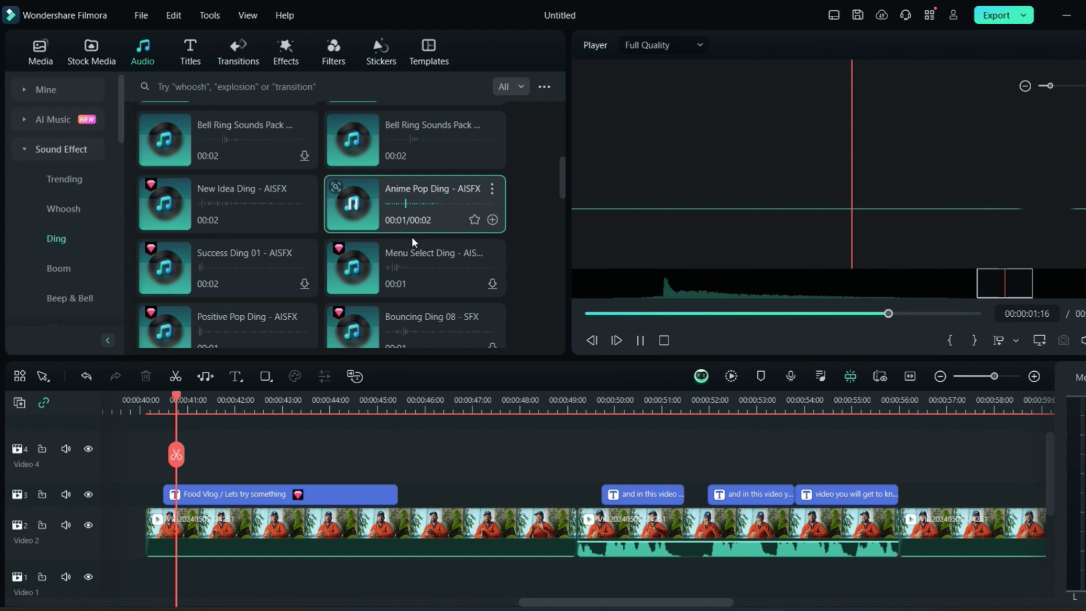
# Place Anime Pop Ding sounds under the title and the captions near 50 and 54 seconds.
pyautogui.moveTo(412, 236); pyautogui.dragTo(185, 591)
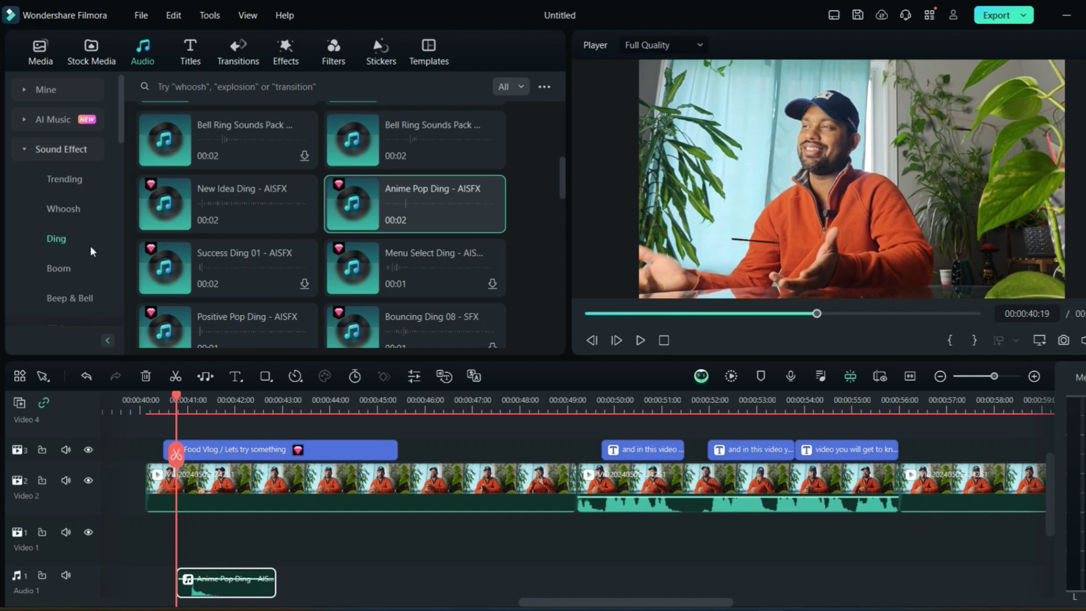
pyautogui.scroll(-3, 77, 281)
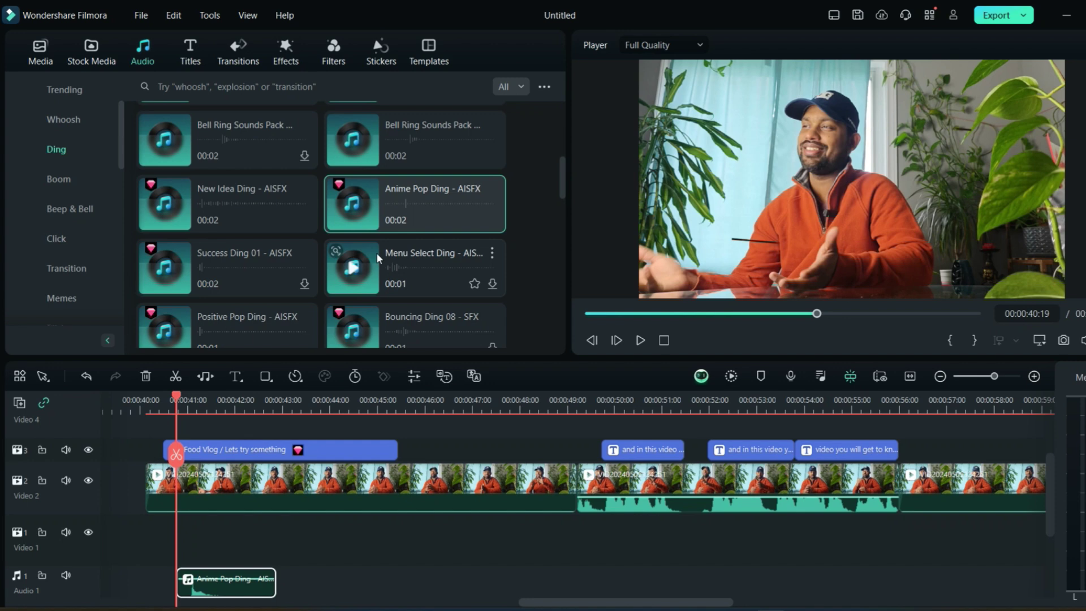
pyautogui.moveTo(383, 203); pyautogui.dragTo(620, 568)
pyautogui.moveTo(353, 226); pyautogui.dragTo(721, 528)
pyautogui.scroll(1, 872, 547)
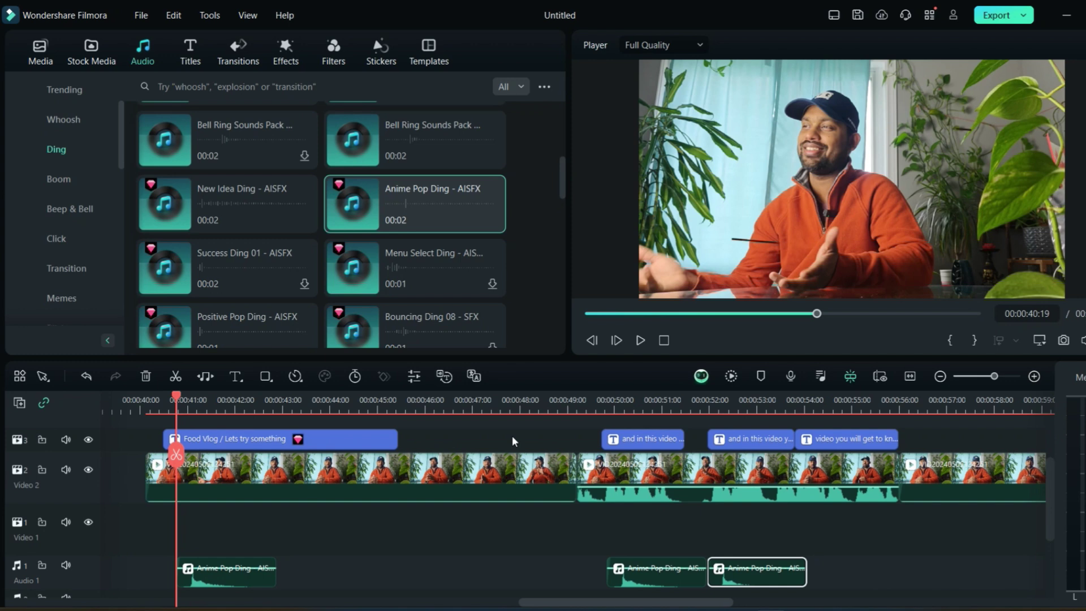
pyautogui.moveTo(405, 227); pyautogui.dragTo(786, 458)
pyautogui.moveTo(786, 459); pyautogui.dragTo(789, 459)
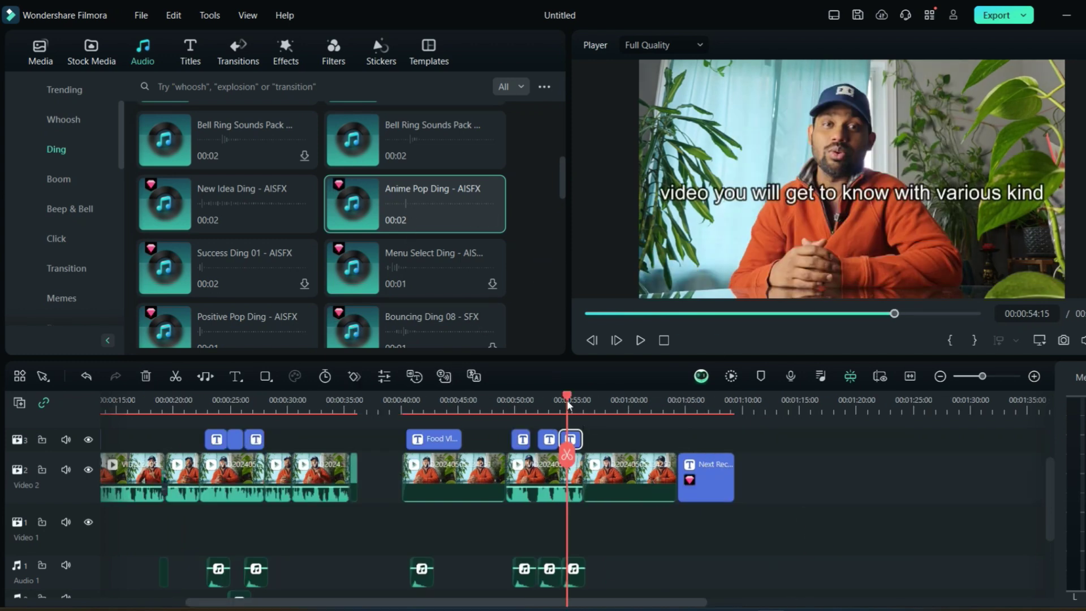
# Change the end screen's video labels to 'Next' and 'latest'.
pyautogui.click(680, 402)
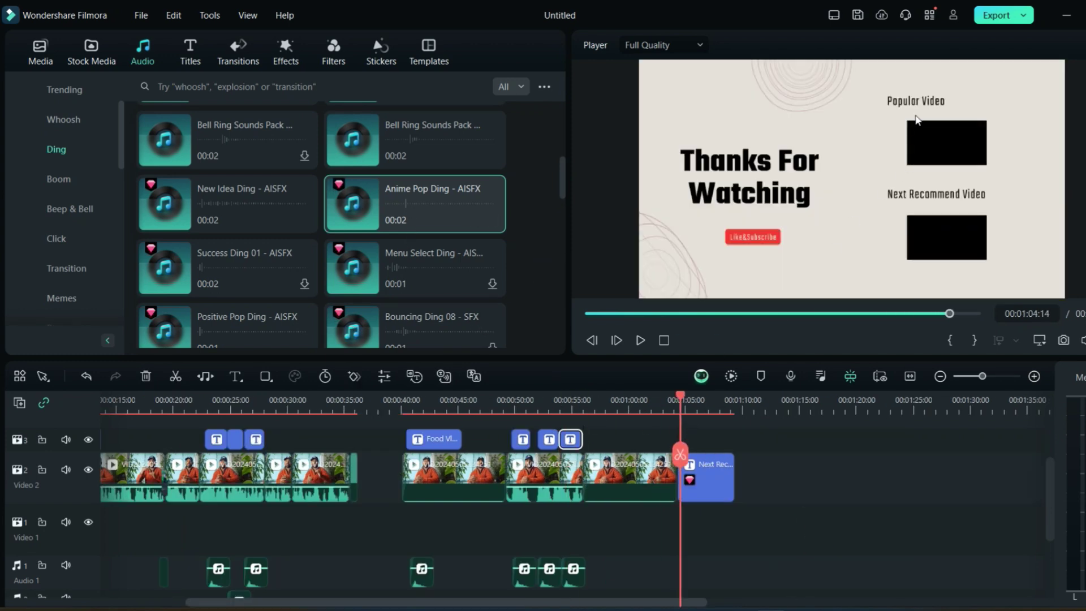
pyautogui.doubleClick(918, 101)
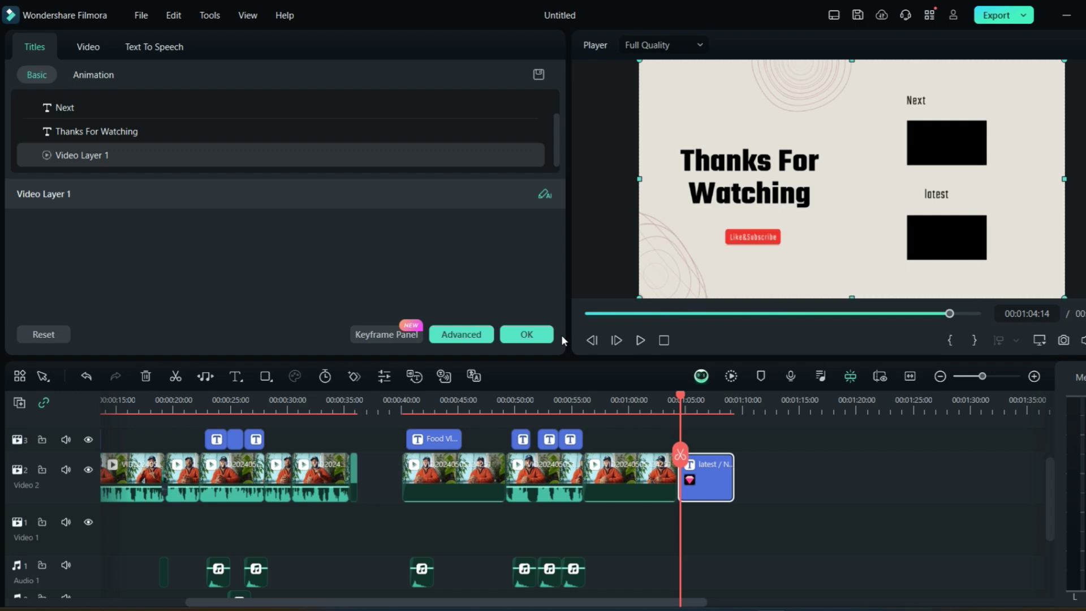
pyautogui.click(527, 334)
pyautogui.moveTo(681, 455); pyautogui.dragTo(403, 457)
# Add Electronic Urban motif on Audio 2 and lower its 46–52 s section to about -11.62 dB.
pyautogui.scroll(-1, 404, 457)
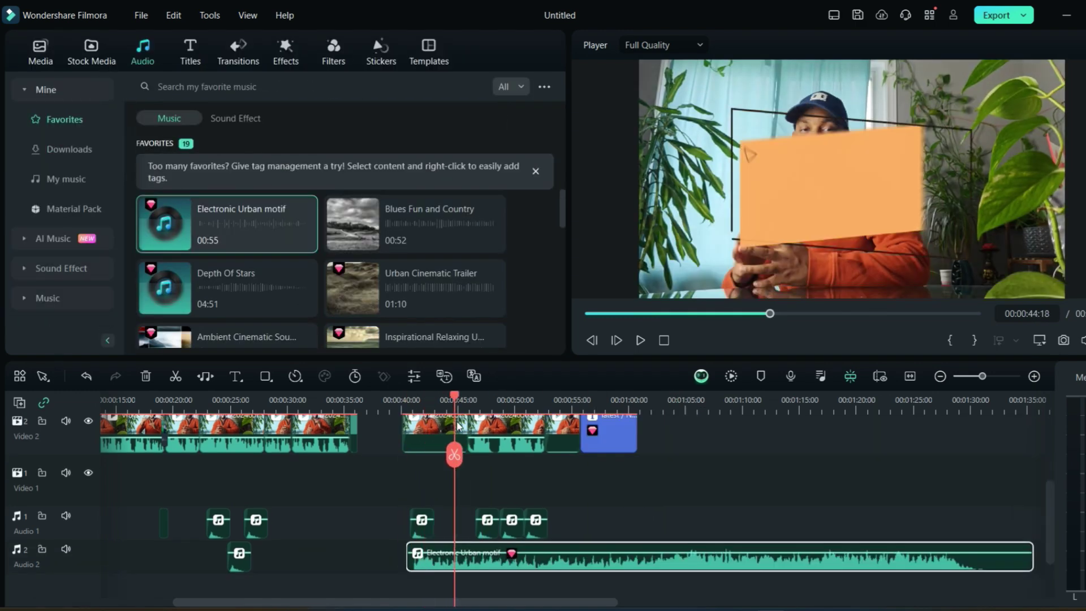
pyautogui.moveTo(451, 447); pyautogui.dragTo(473, 454)
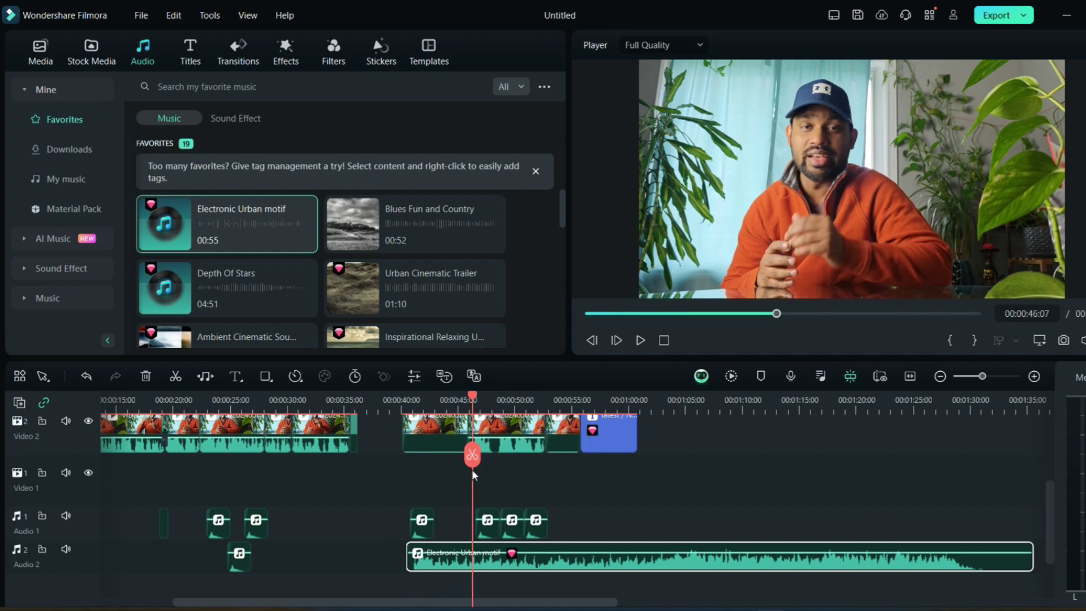
pyautogui.click(472, 455)
pyautogui.moveTo(477, 404); pyautogui.dragTo(544, 402)
pyautogui.click(537, 460)
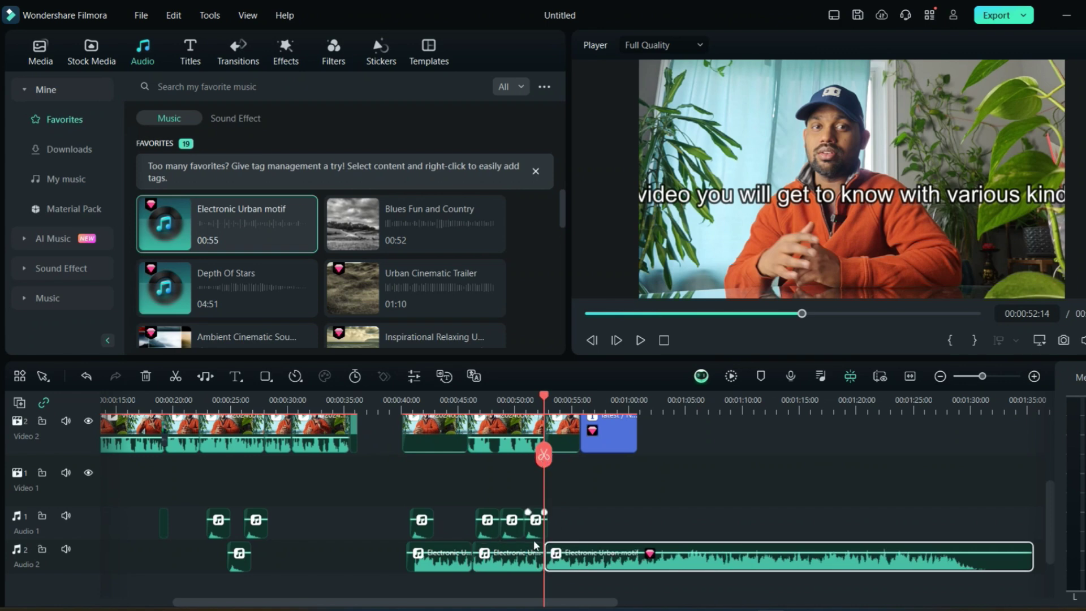
pyautogui.click(525, 554)
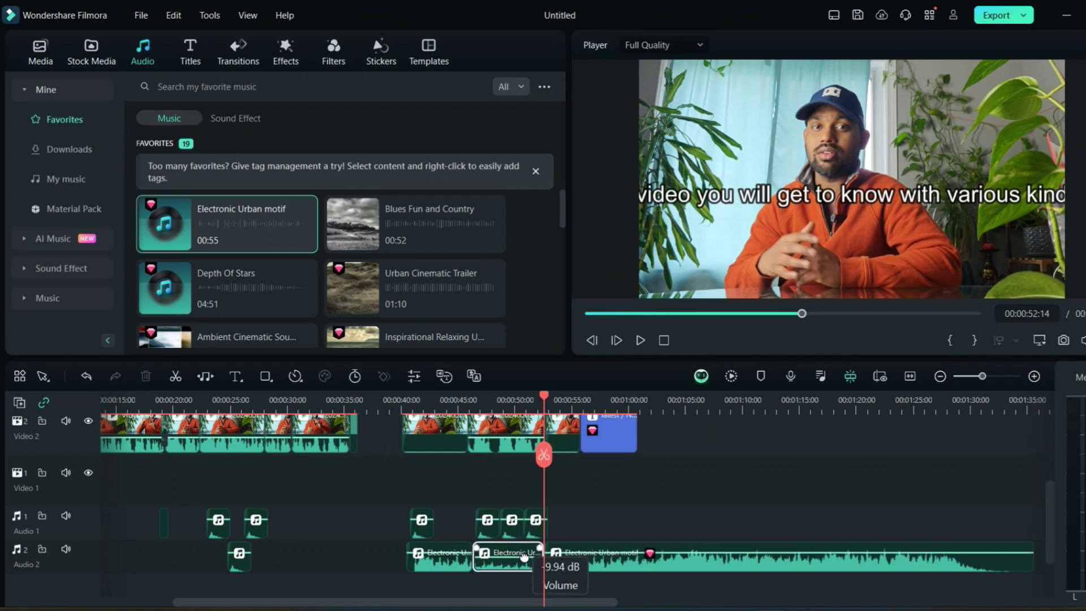
pyautogui.moveTo(525, 558); pyautogui.dragTo(526, 557)
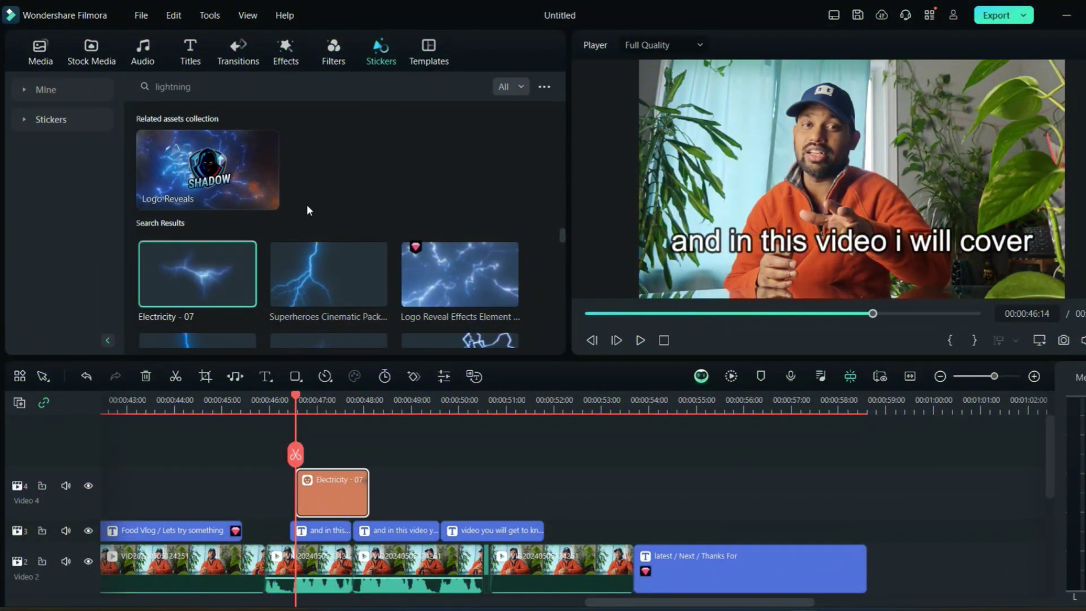
# Place the Special Effects Skill Pack Element 42 lightning sticker on Video 4 after Electricity - 07.
pyautogui.scroll(-5, 277, 243)
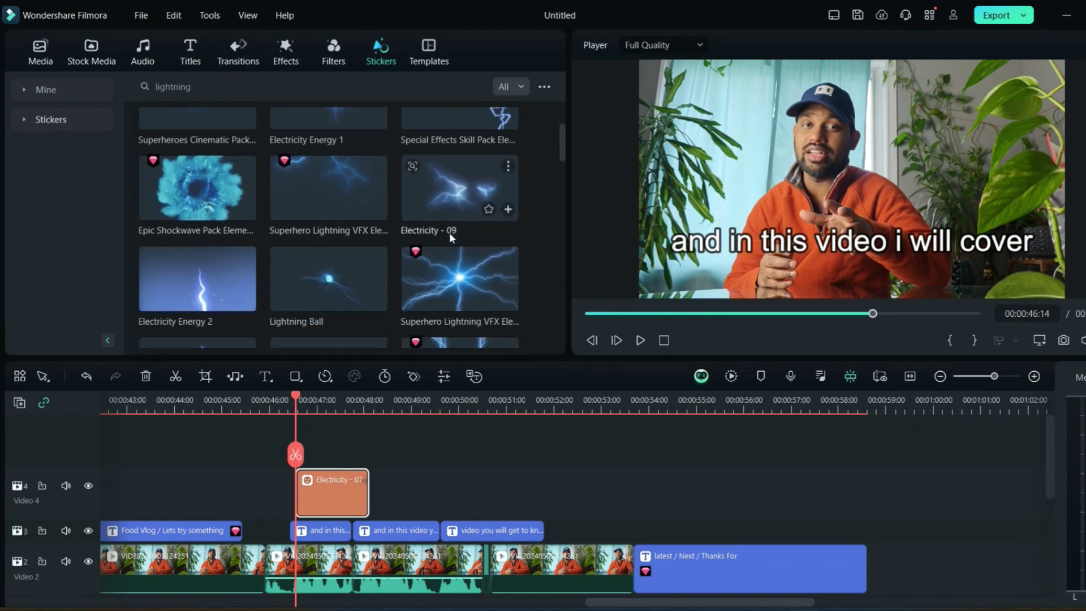
pyautogui.scroll(-5, 335, 259)
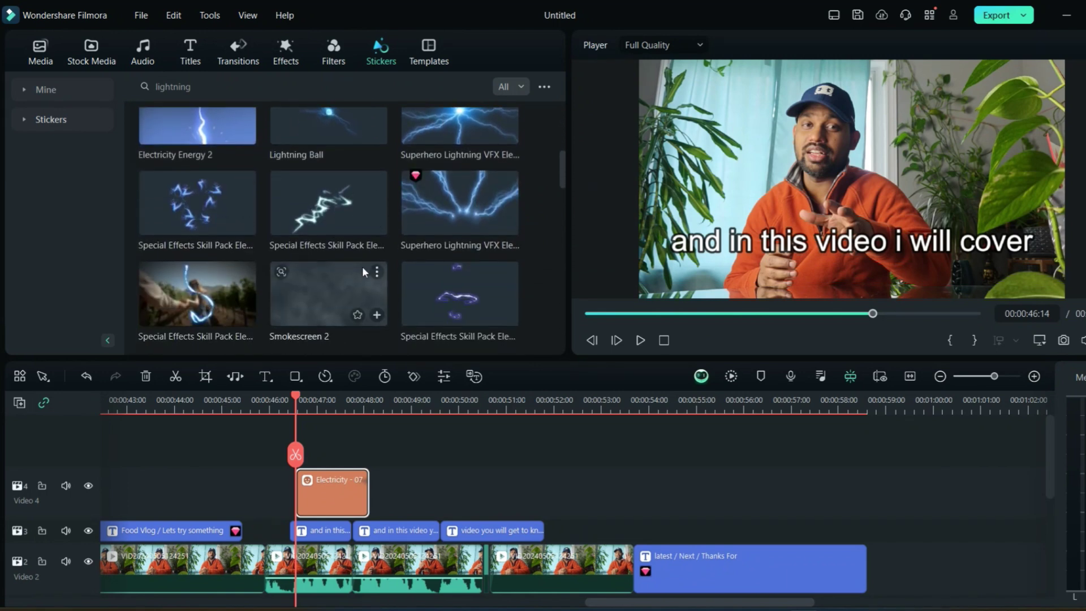
pyautogui.scroll(-3, 368, 271)
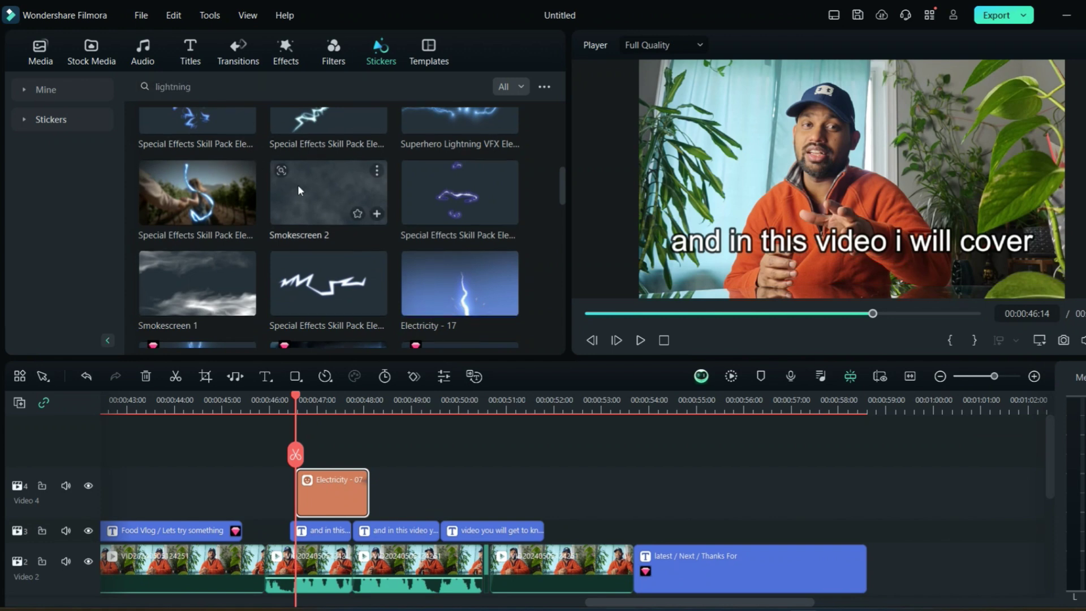
pyautogui.scroll(3, 339, 209)
pyautogui.scroll(3, 429, 189)
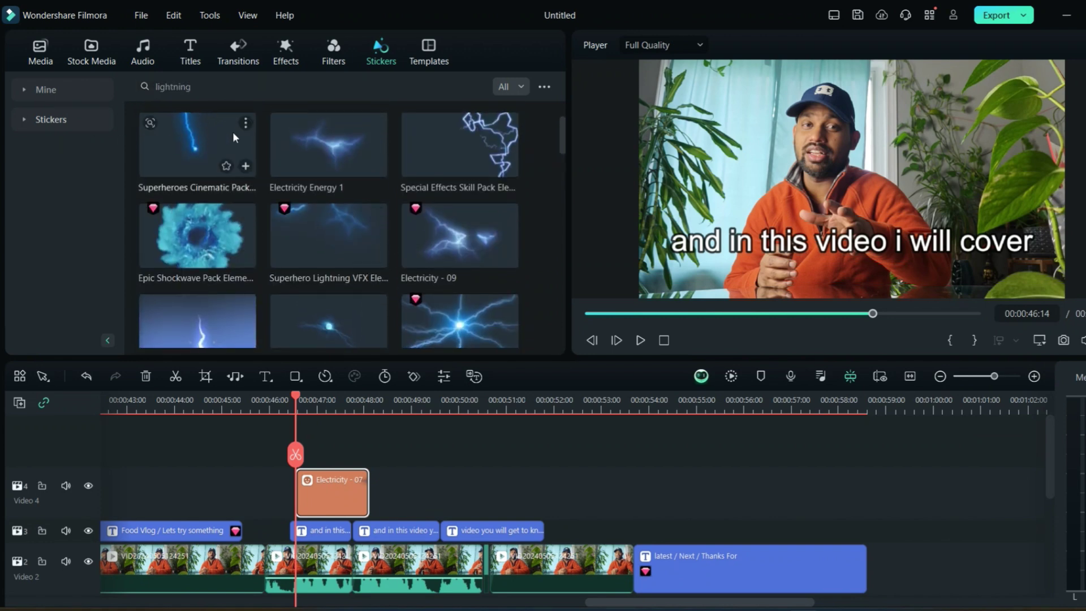
pyautogui.moveTo(464, 140); pyautogui.dragTo(377, 490)
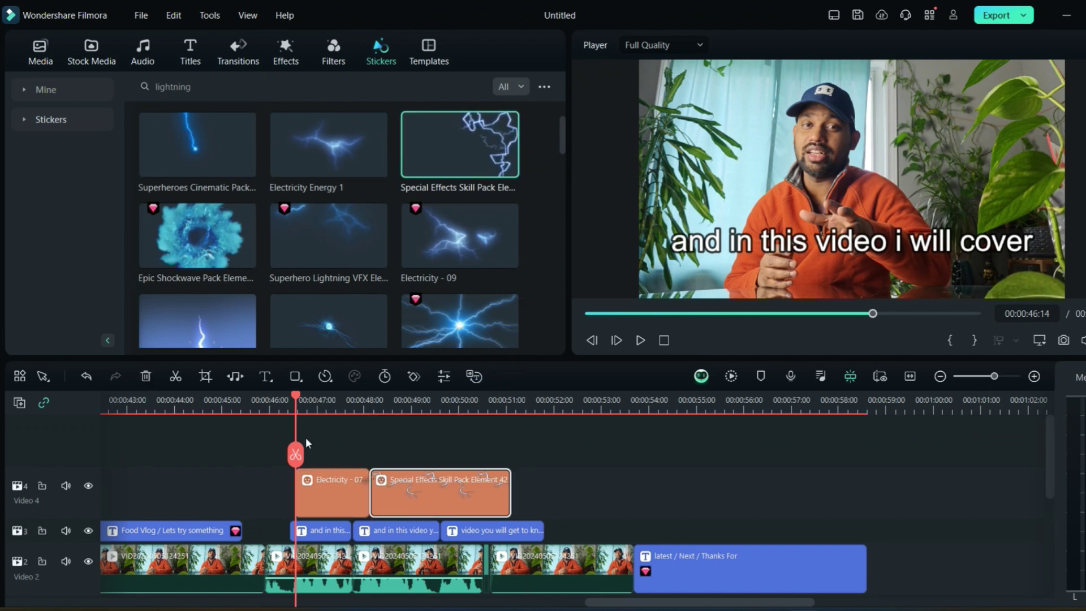
pyautogui.click(296, 400)
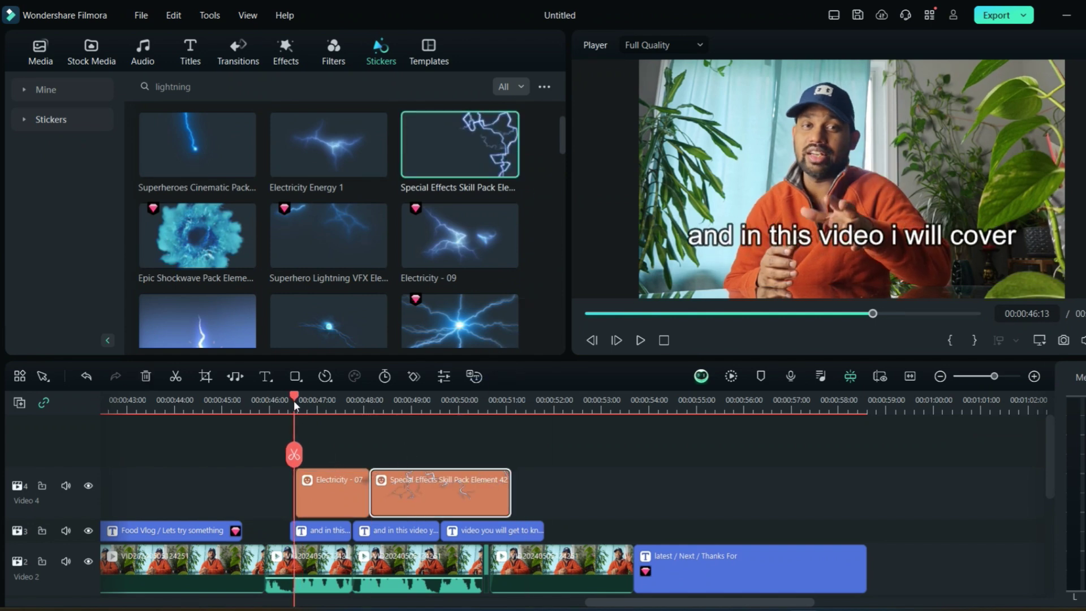